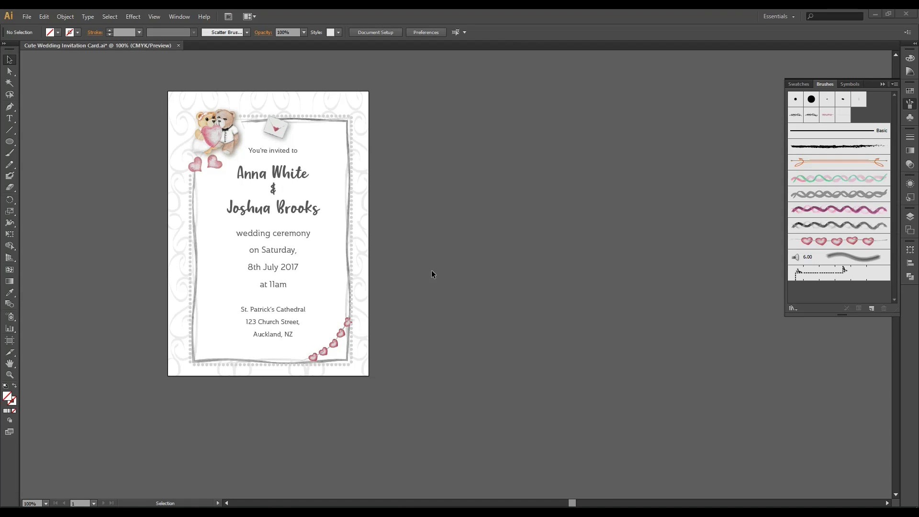
Create a new blank document at the Custom 148 × 210 mm page size.
left_click_drag(436, 286, 481, 309)
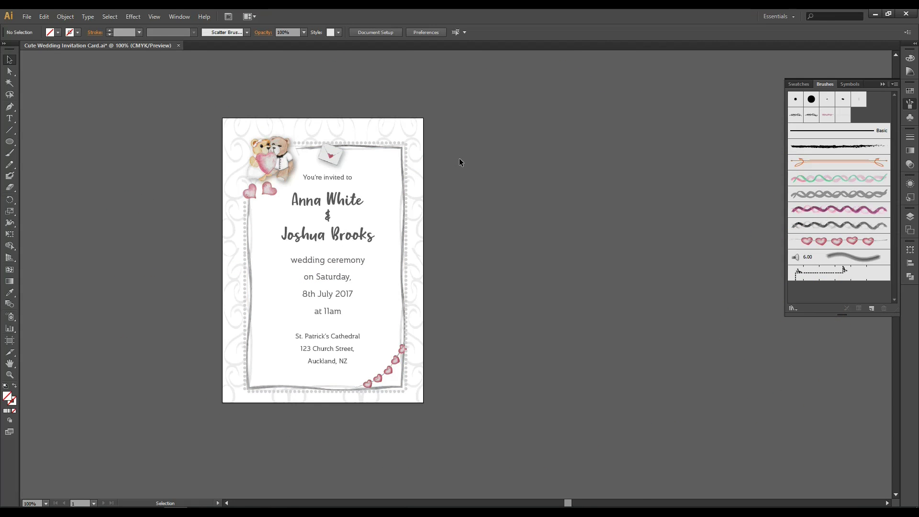
left_click(26, 17)
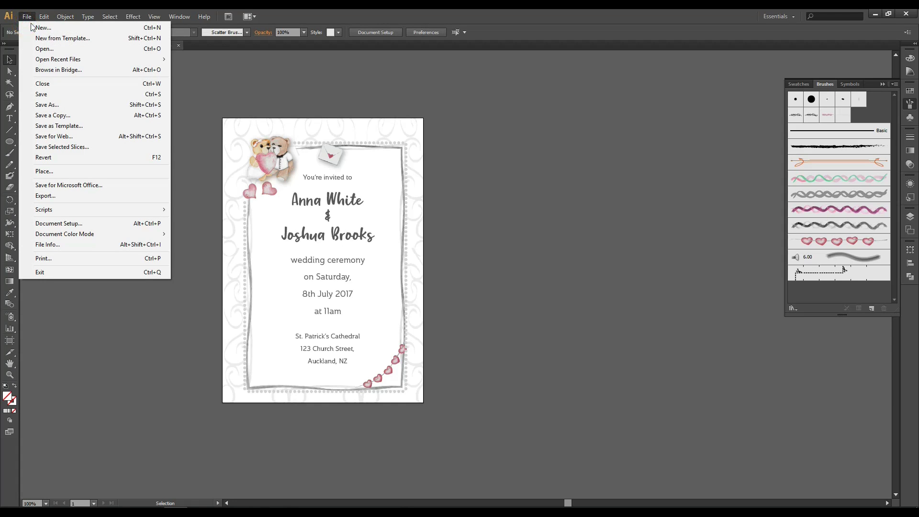
left_click(42, 28)
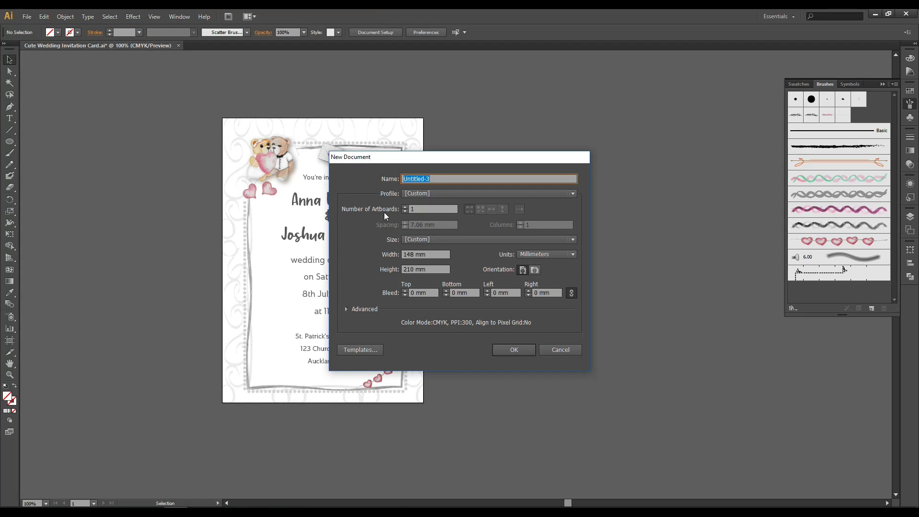
left_click(455, 240)
left_click(454, 239)
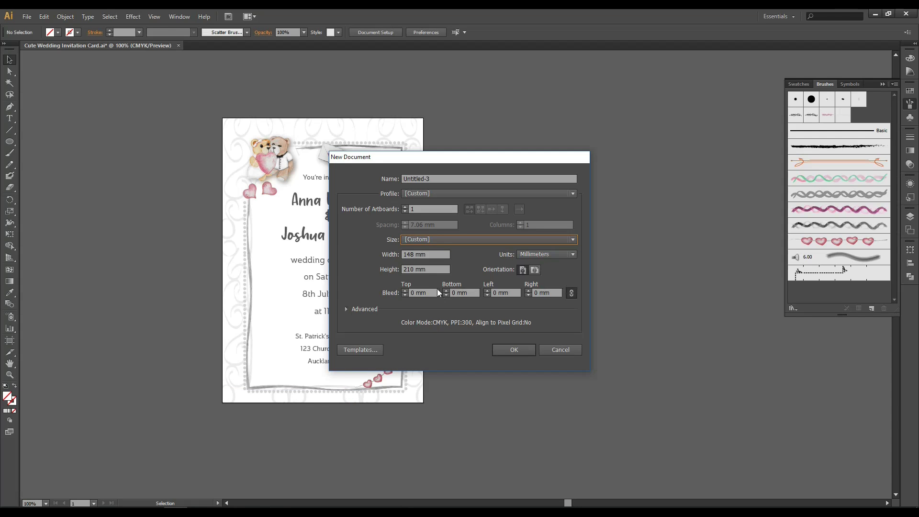
left_click(445, 270)
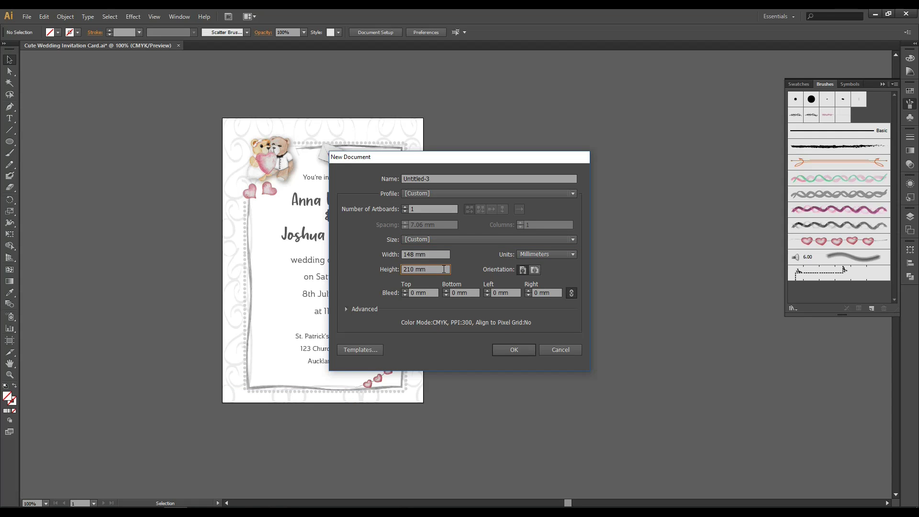
left_click(526, 349)
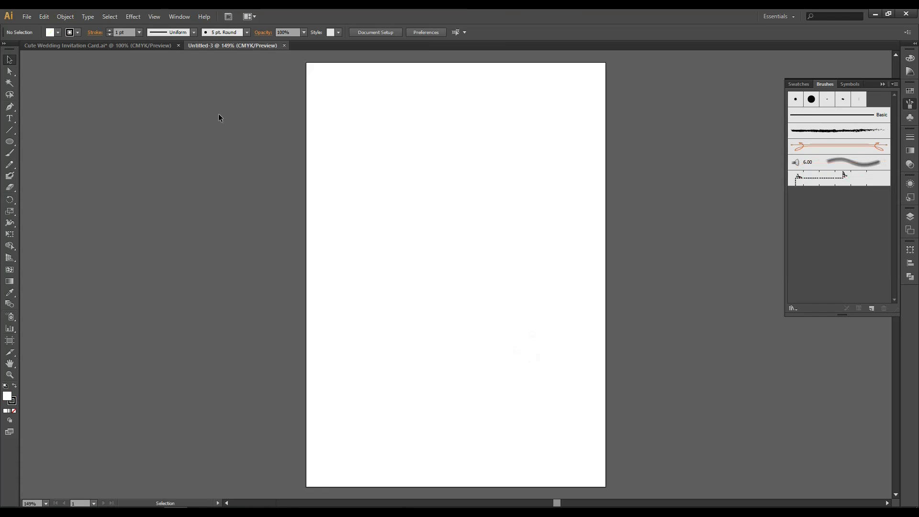
Compare against the finished invitation, then view the blank page at 100%.
left_click(136, 46)
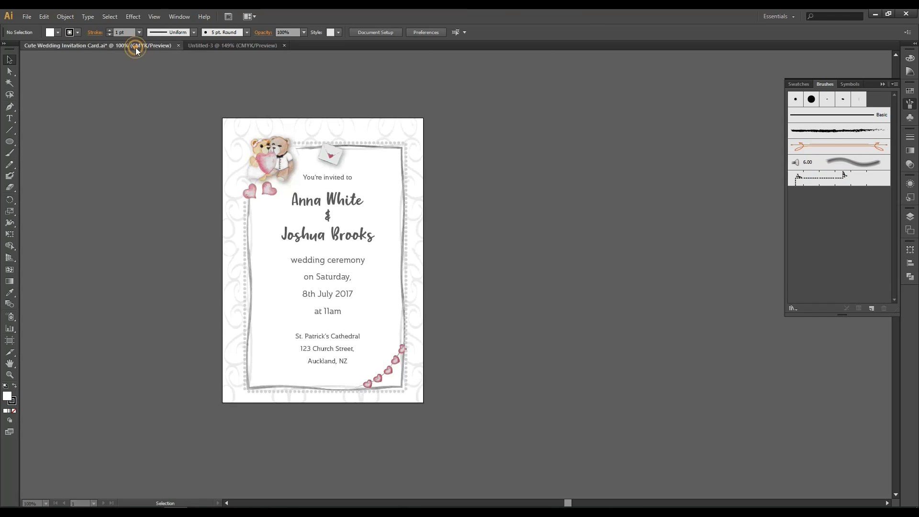
left_click(208, 45)
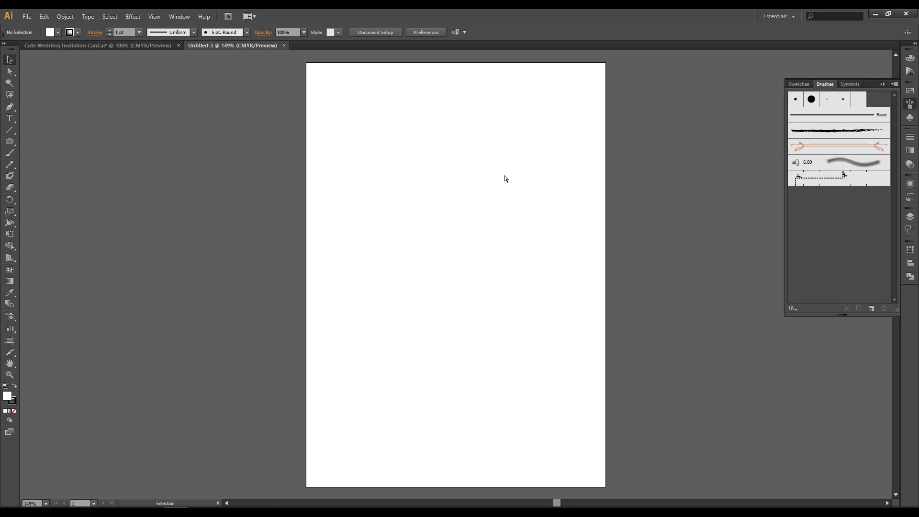
key("ctrl+1")
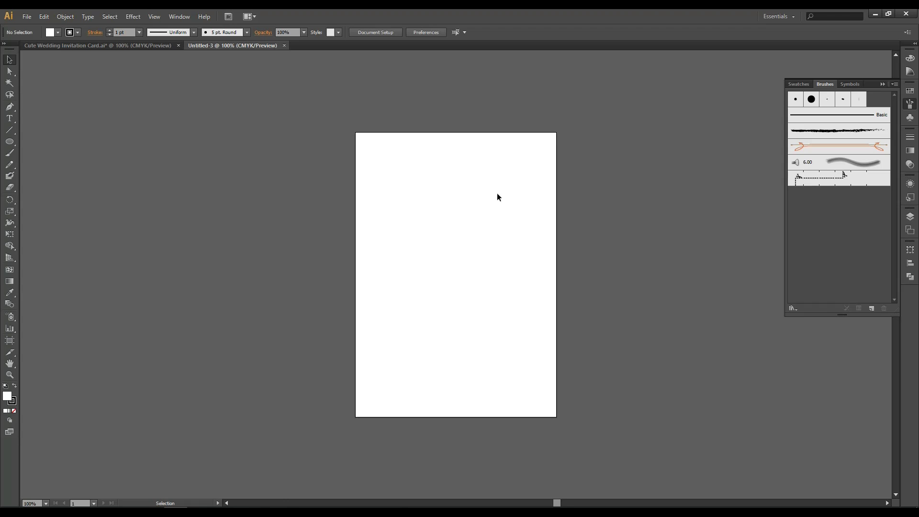
In the toolkit folder, open PNG > Bears and show the bear images as Large icons.
mouse_move(105, 511)
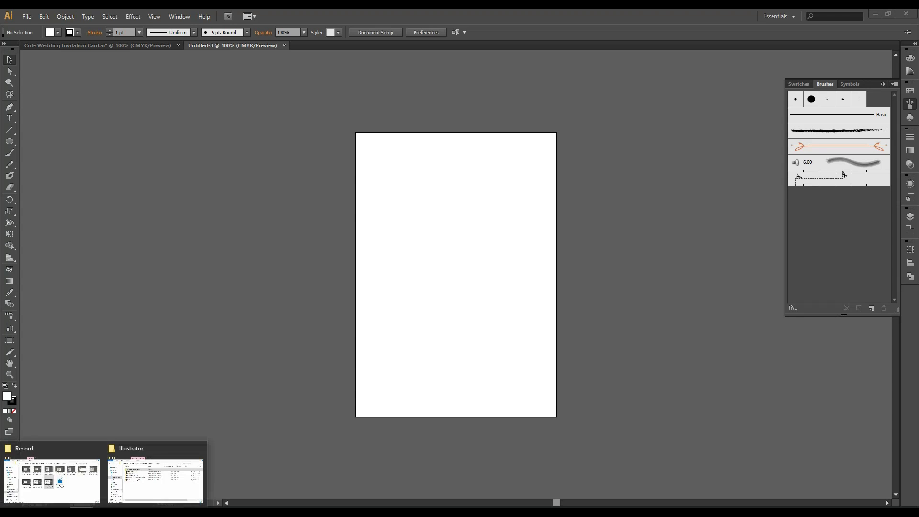
left_click(146, 488)
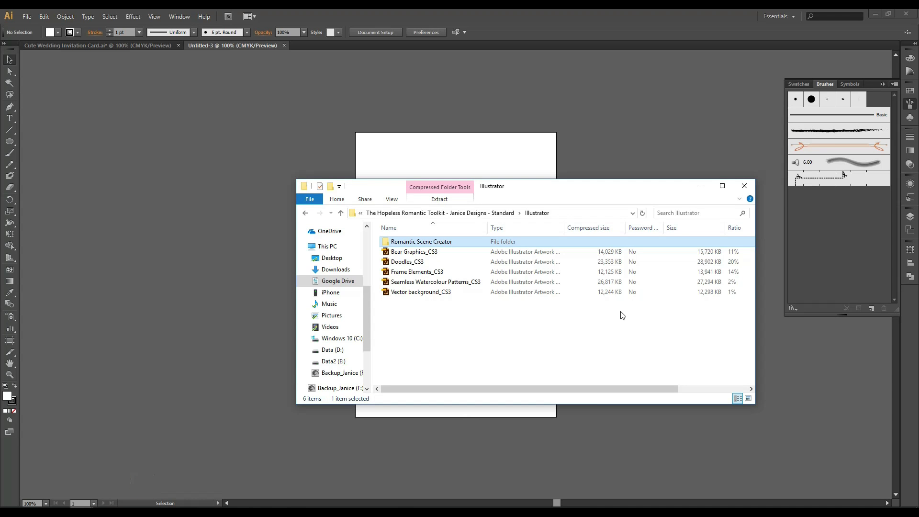
left_click(435, 213)
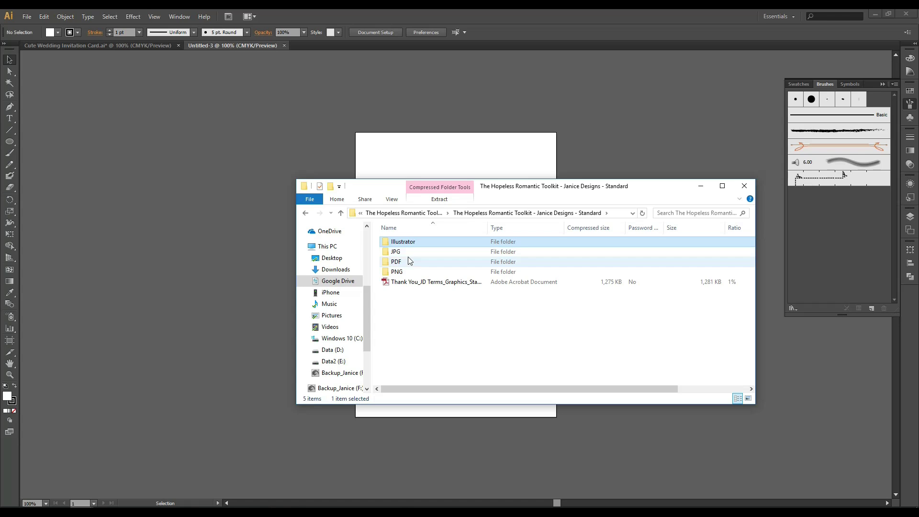
left_click(405, 241)
left_click(420, 309)
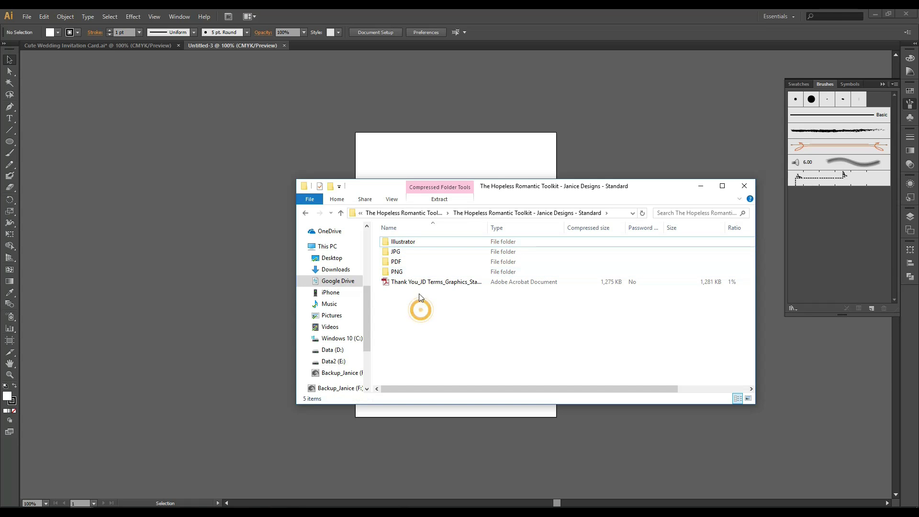
double_click(397, 272)
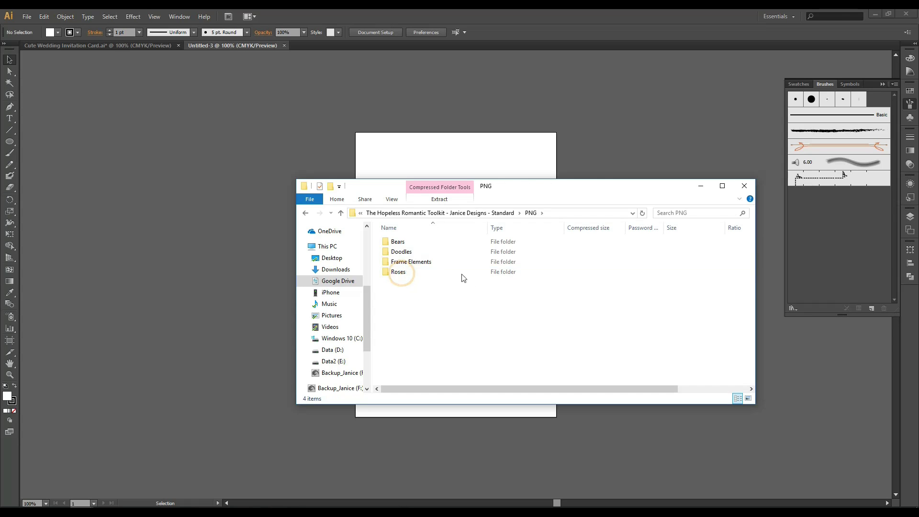
double_click(414, 242)
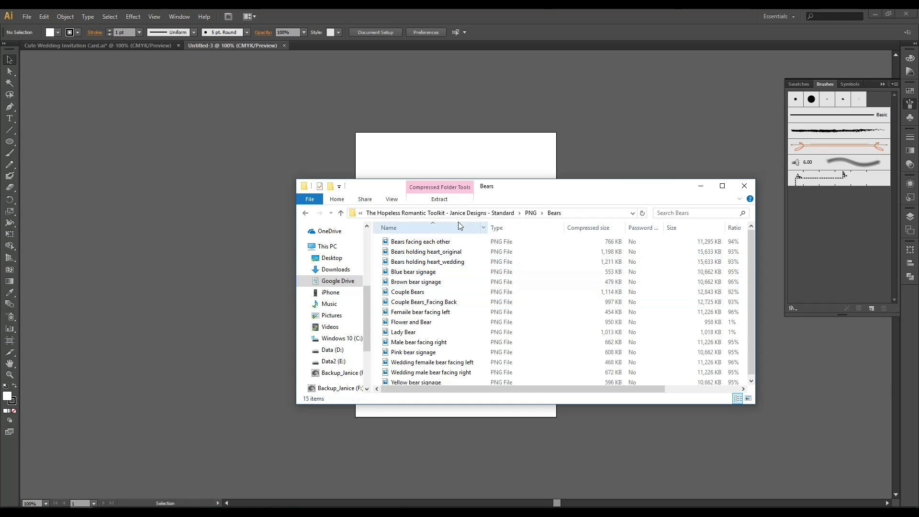
left_click(391, 200)
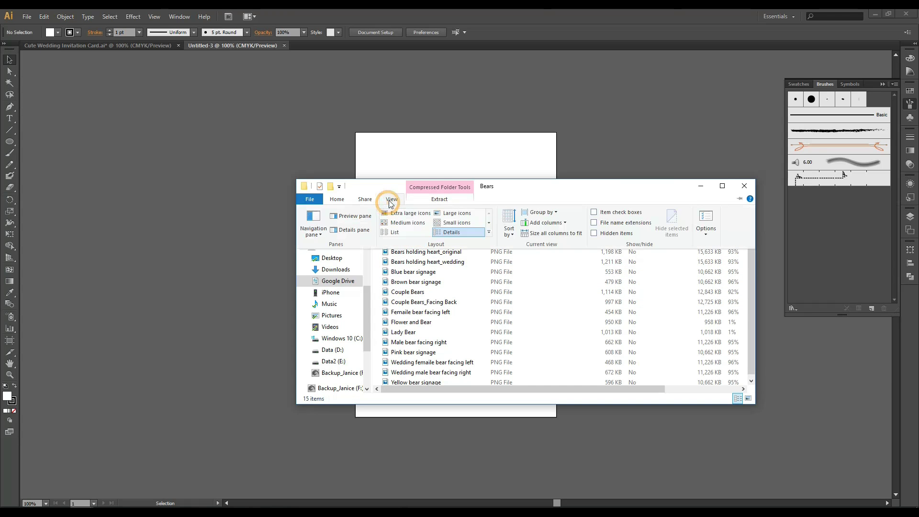
left_click(445, 218)
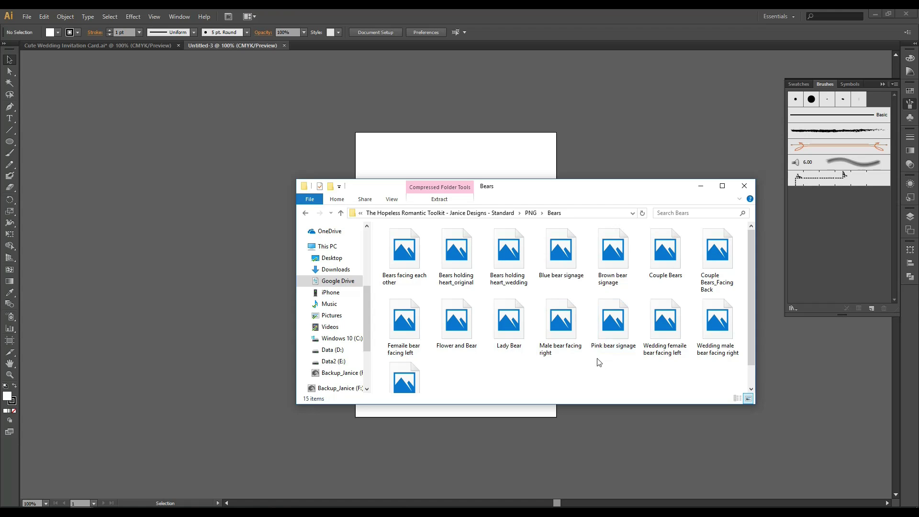
Go back to the toolkit's main folder, open the Illustrator folder and launch Bear Graphics_CS3.
left_click(305, 213)
left_click(307, 214)
left_click(402, 243)
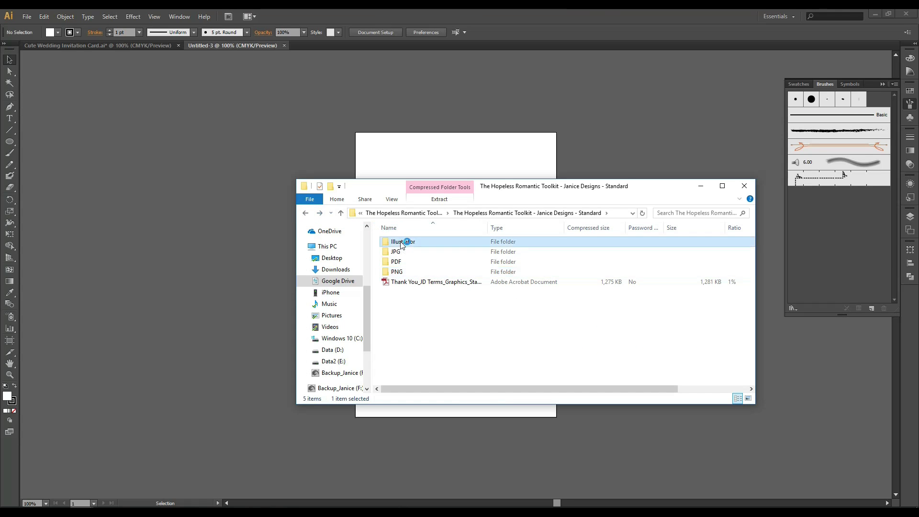
double_click(402, 242)
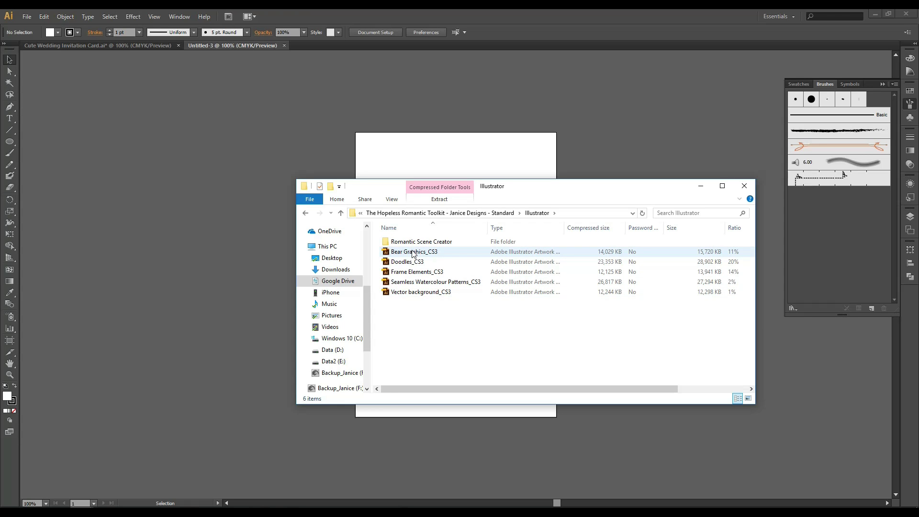
double_click(411, 254)
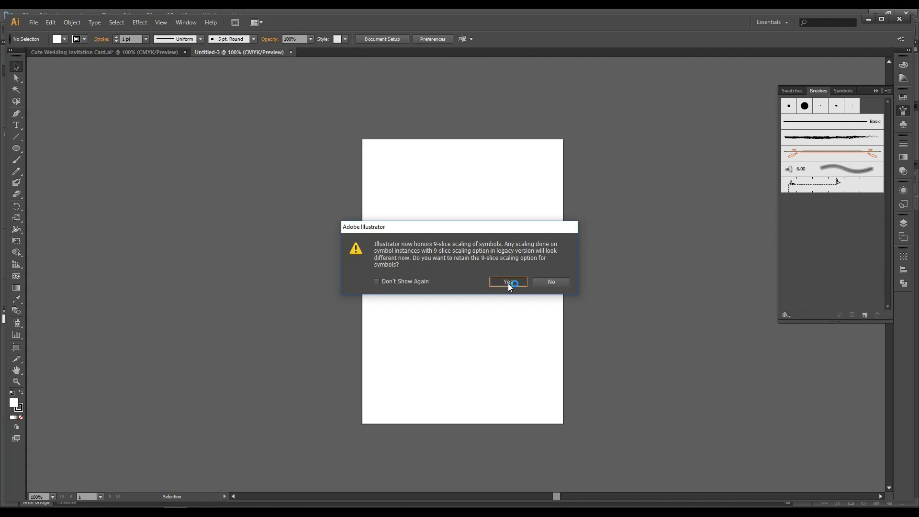
Keep 9-slice scaling to open Bear Graphics_CS3 and Doodles_CS3, then return to Untitled-3.
left_click(507, 284)
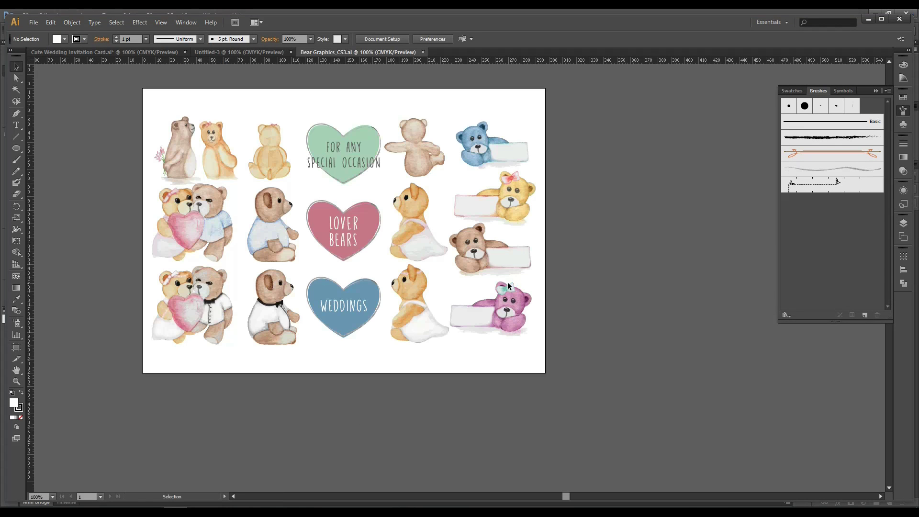
left_click(252, 53)
mouse_move(81, 507)
left_click(154, 484)
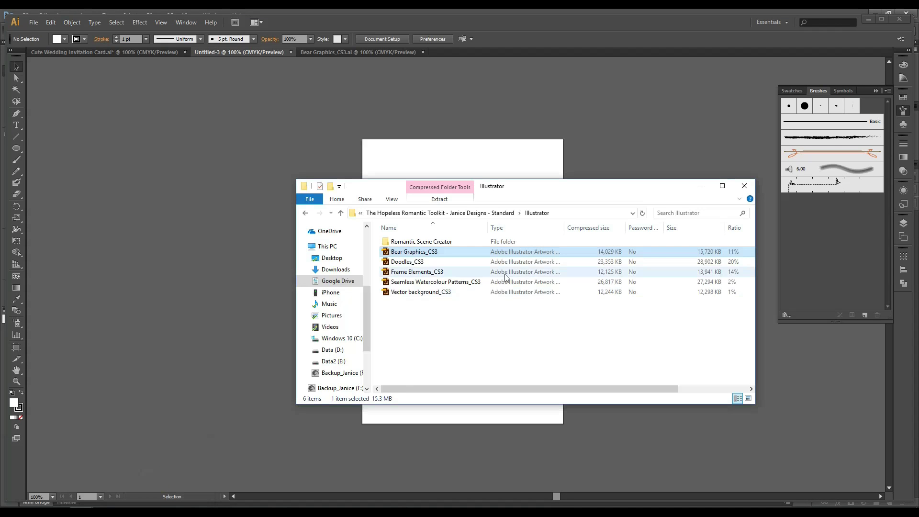
left_click(409, 264)
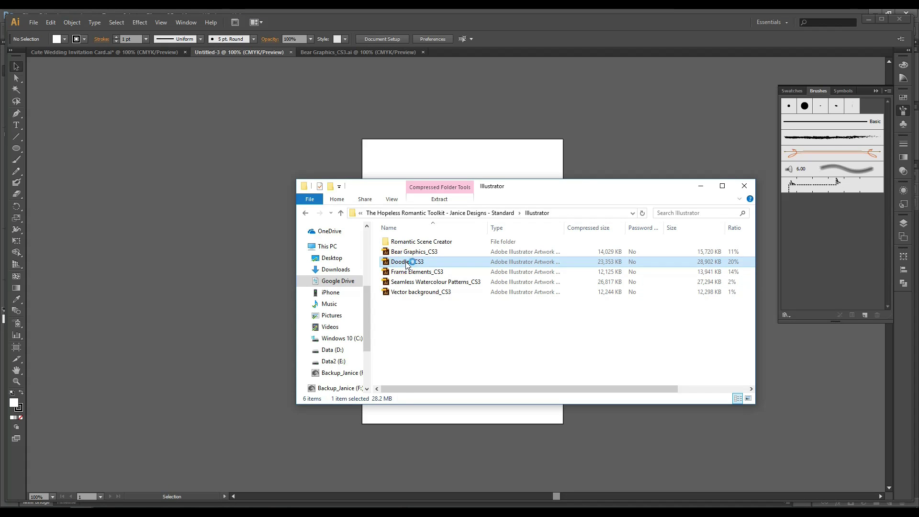
double_click(407, 263)
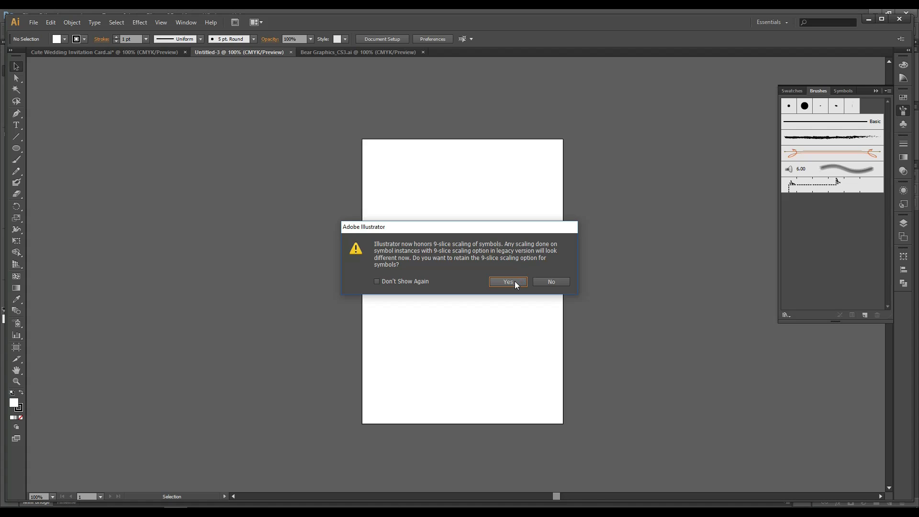
left_click(515, 282)
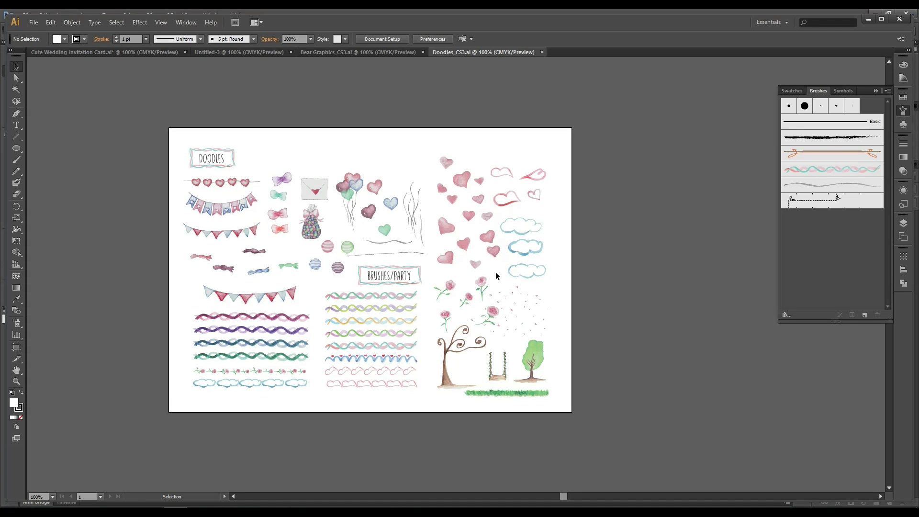
left_click(360, 49)
left_click(233, 53)
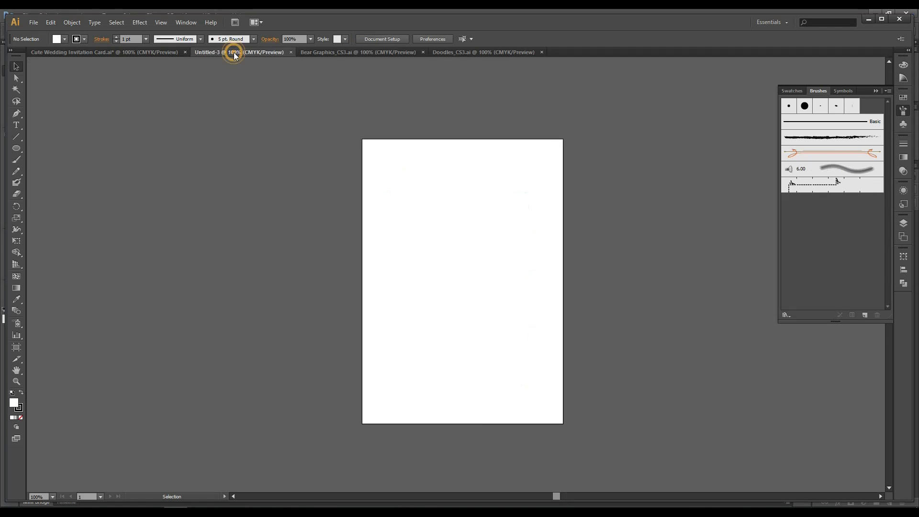
Copy the bottom-left bear couple group from Bear Graphics_CS3 and paste it into Untitled-3.
left_click(363, 51)
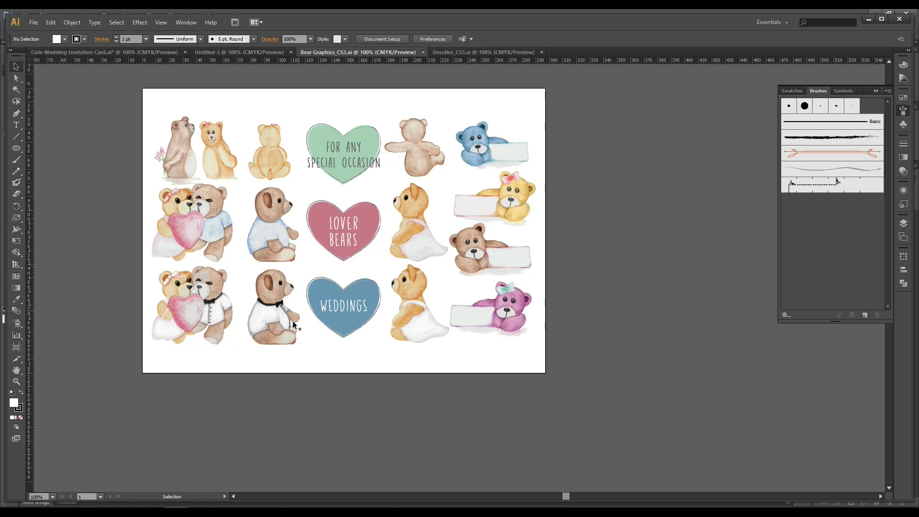
left_click(173, 311)
left_click(234, 369)
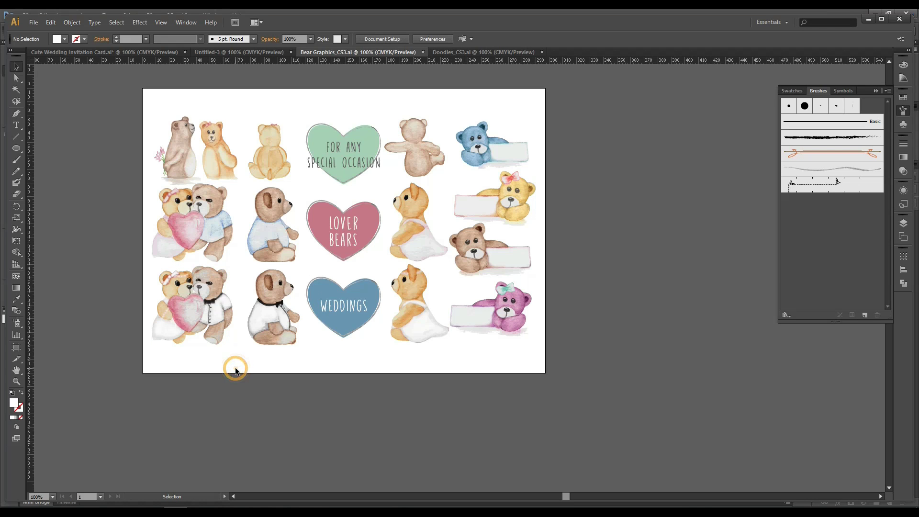
left_click(210, 290)
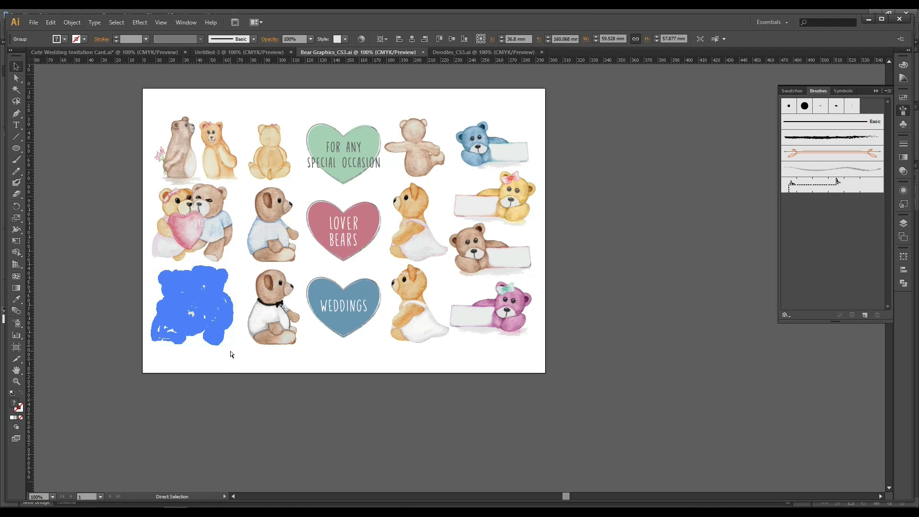
left_click(246, 53)
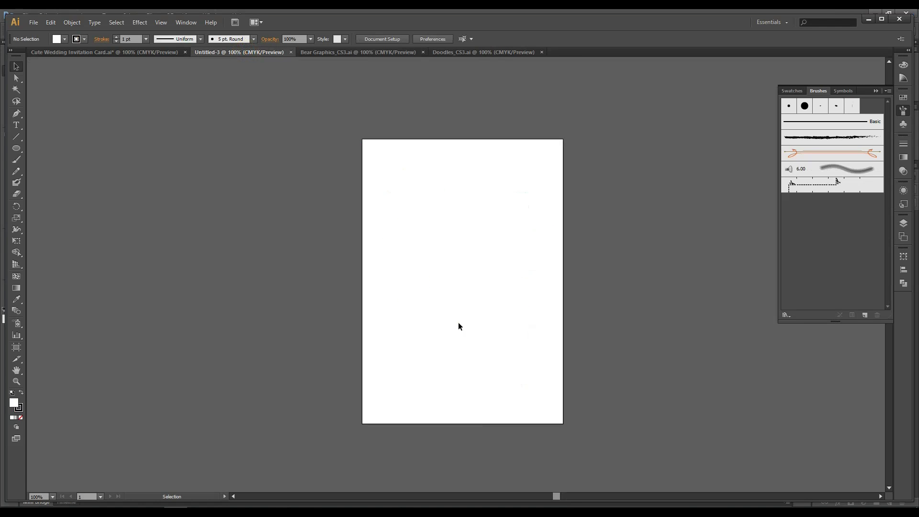
key("ctrl+v")
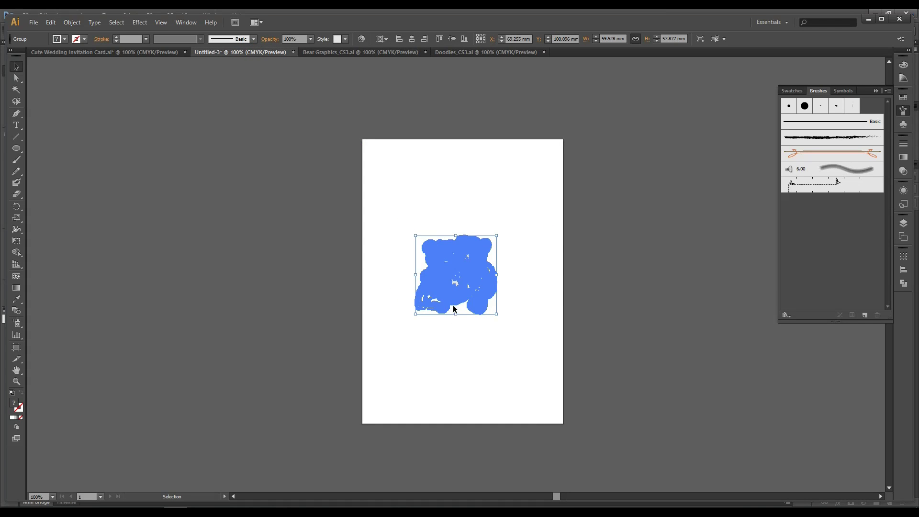
Scale the bear couple down by its corner handle and place it near the top of the page.
left_click(517, 340)
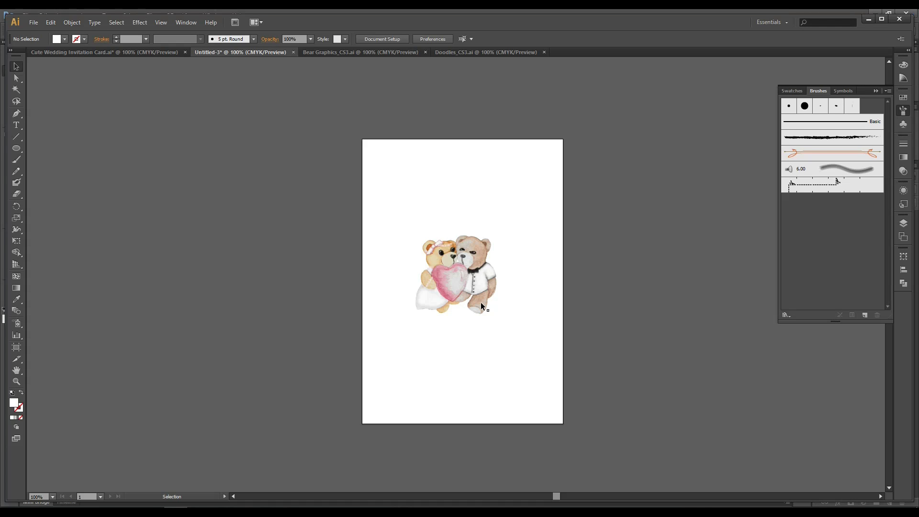
left_click_drag(496, 355, 465, 291)
left_click(503, 243)
left_click(478, 247)
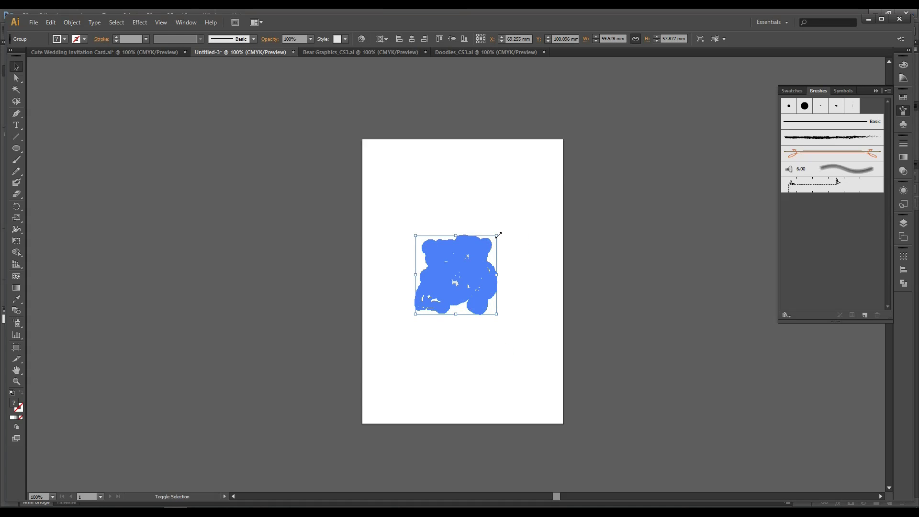
left_click_drag(496, 235, 415, 179)
left_click(520, 263)
left_click(448, 288)
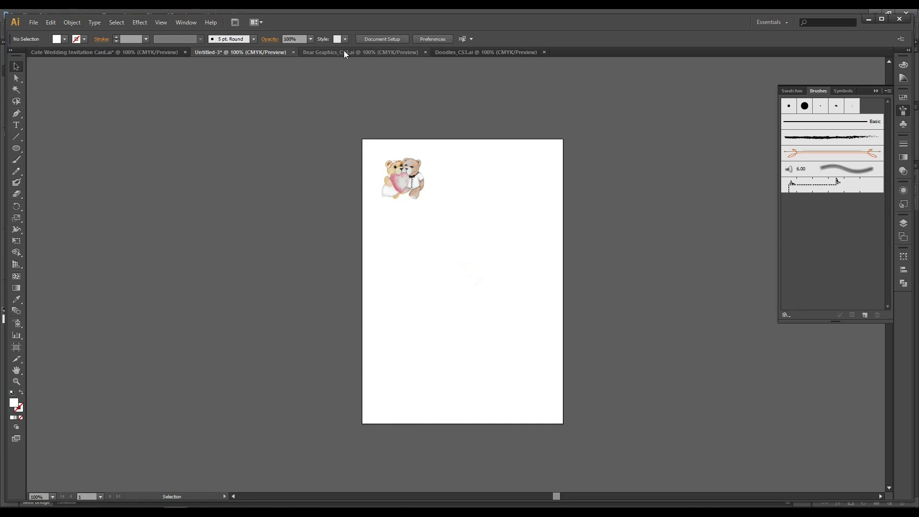
In Doodles_CS3, select the envelope, pink hearts, heart garland and wavy ribbon, and copy them.
left_click(452, 51)
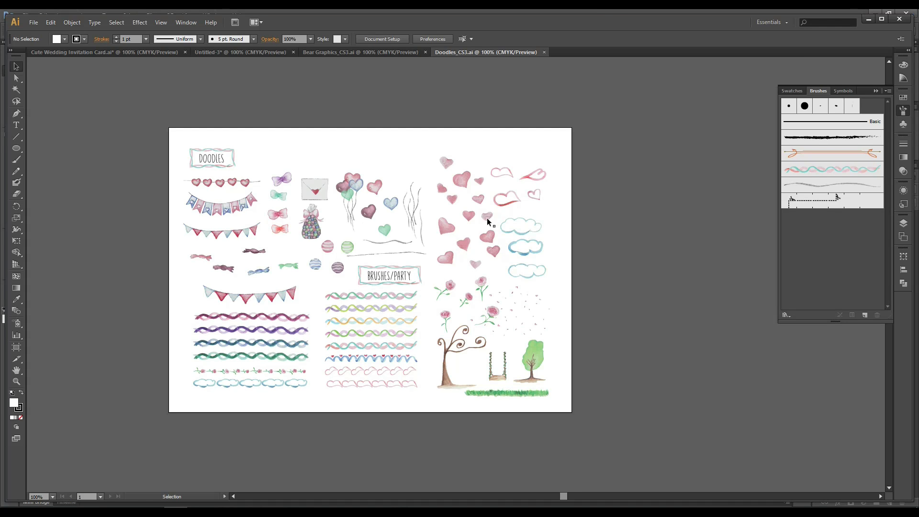
left_click(449, 257)
left_click(462, 245, "shift")
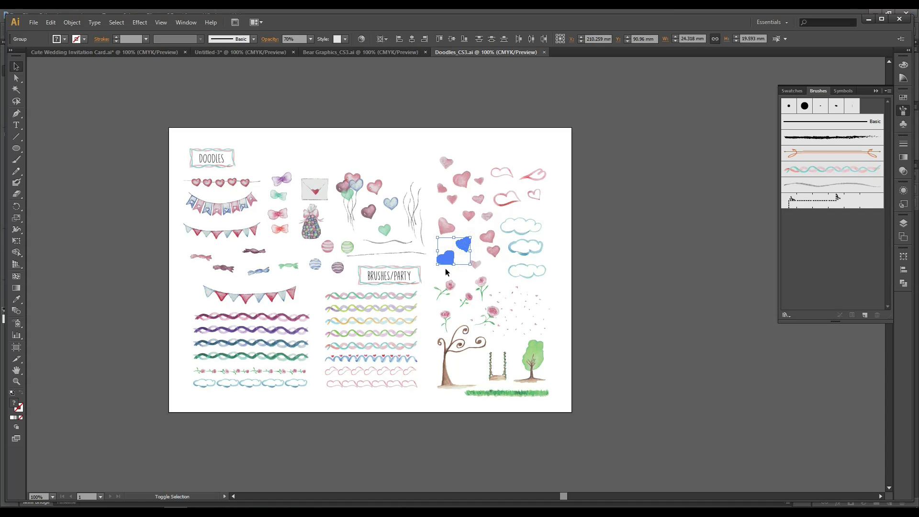
left_click(319, 193)
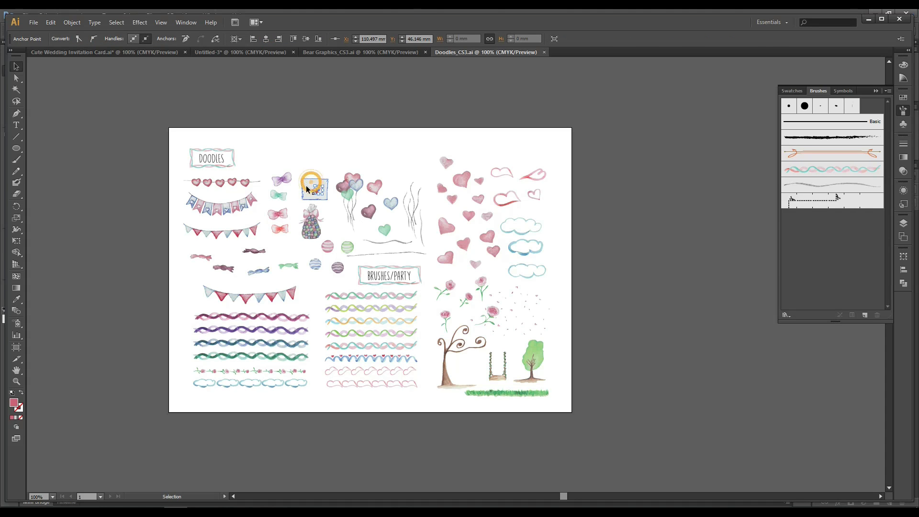
left_click(313, 148)
left_click(308, 186)
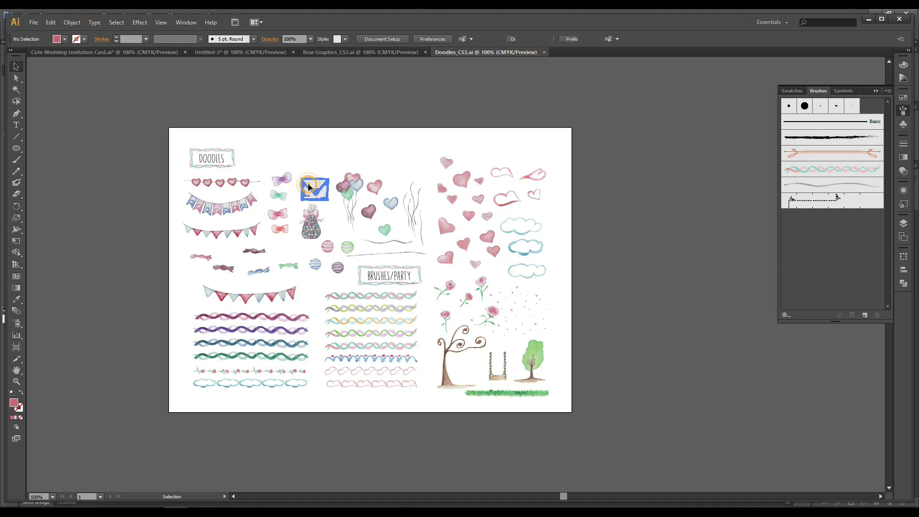
left_click(446, 260, "shift")
left_click(465, 244, "shift")
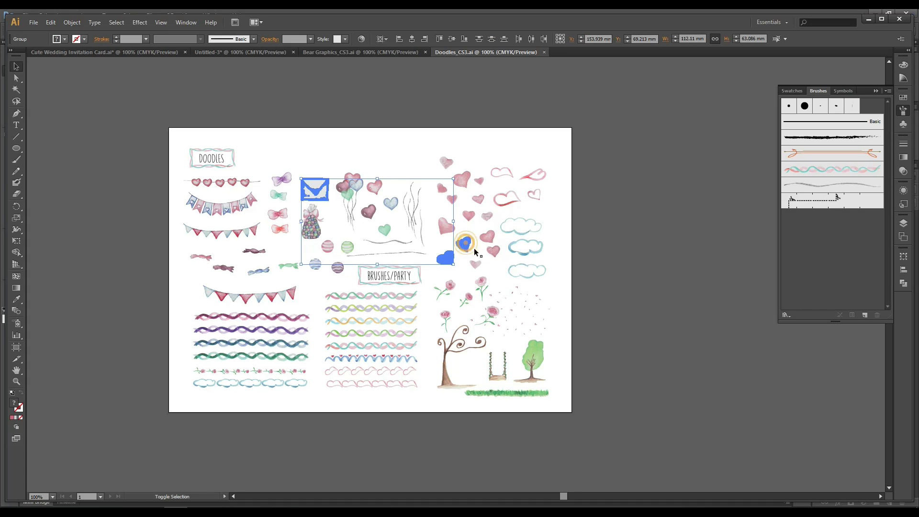
left_click(243, 181, "shift")
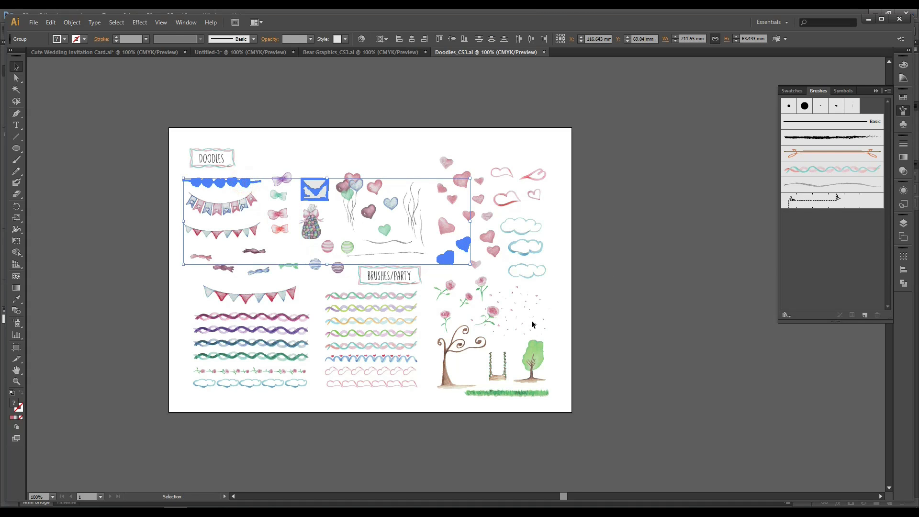
left_click(400, 294, "shift")
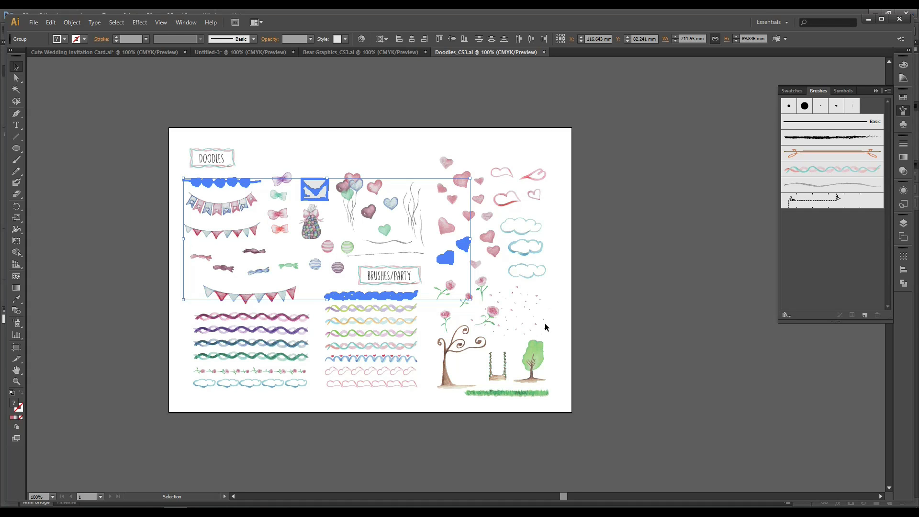
key("a")
Paste the doodles into Untitled-3, moving the ribbon and two hearts onto the pasteboard at left.
left_click(255, 51)
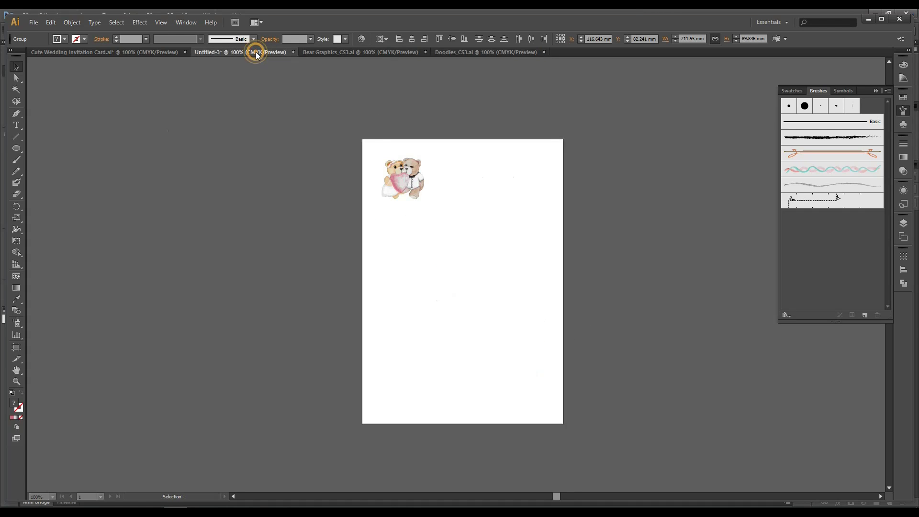
key("ctrl+v")
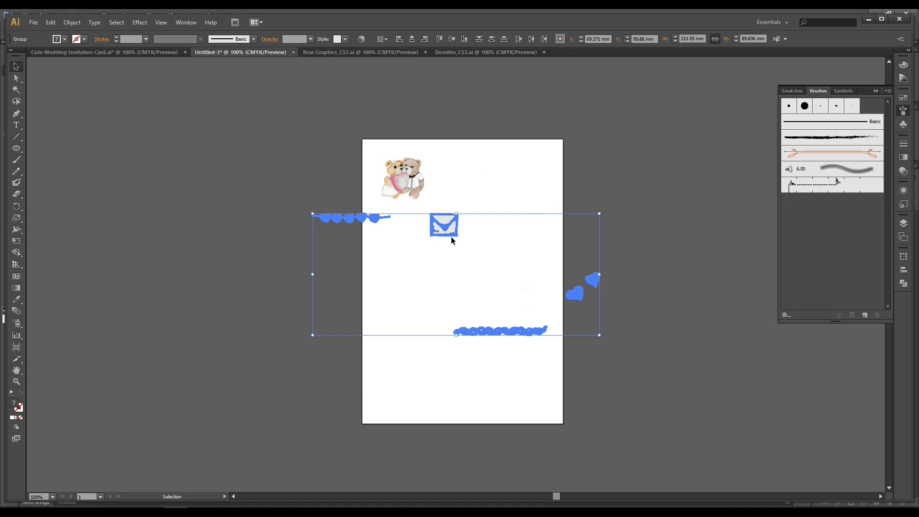
left_click_drag(447, 238, 281, 181)
left_click(275, 224)
left_click(338, 270)
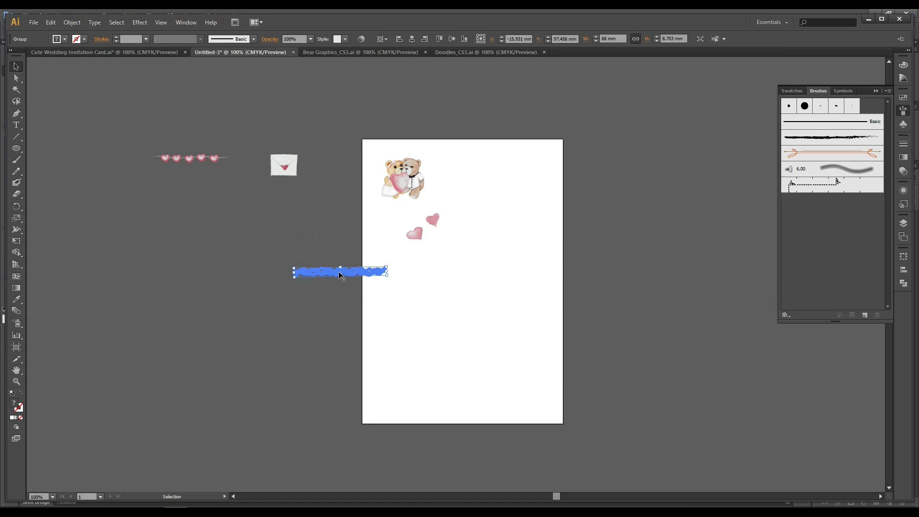
left_click_drag(338, 269, 224, 212)
left_click(420, 232)
left_click(436, 220, "shift")
left_click_drag(434, 219, 288, 224)
left_click(332, 198)
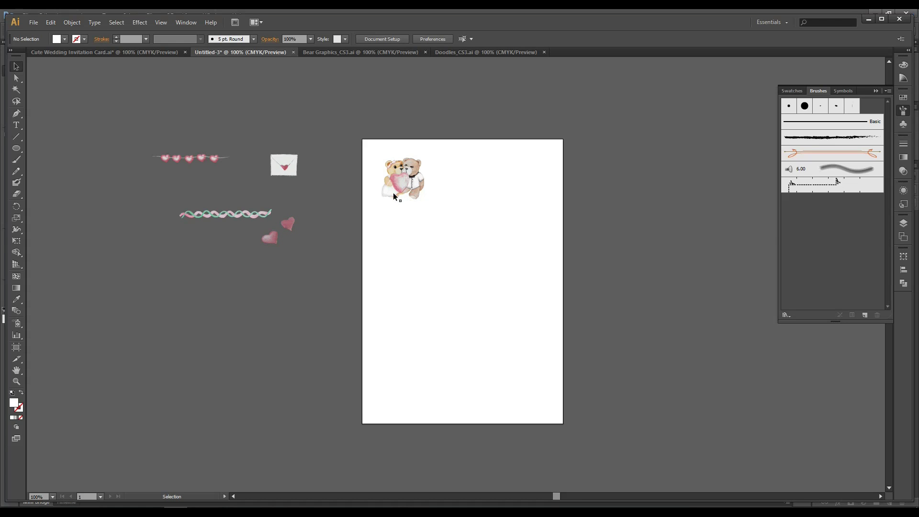
left_click(398, 259)
left_click(17, 65)
left_click(467, 52)
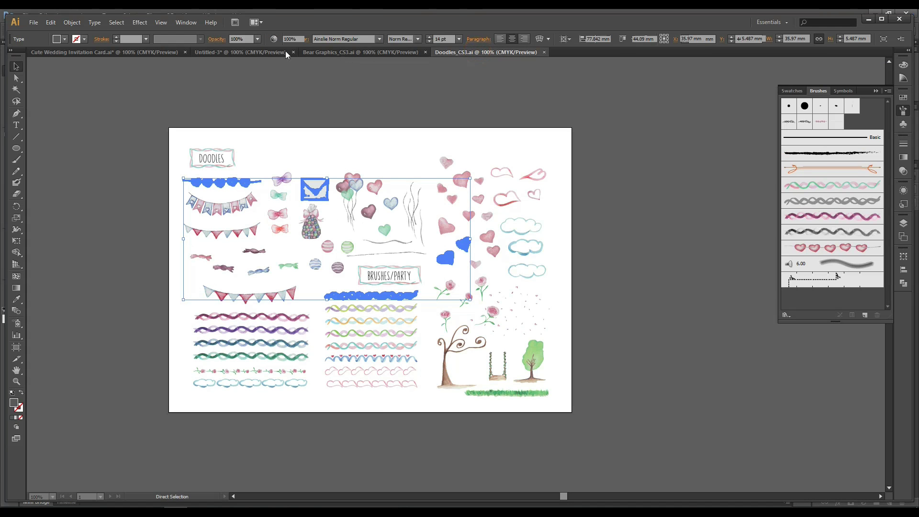
Type the line 'You're invited to' beside the bears.
left_click(243, 51)
left_click(495, 227)
key("t")
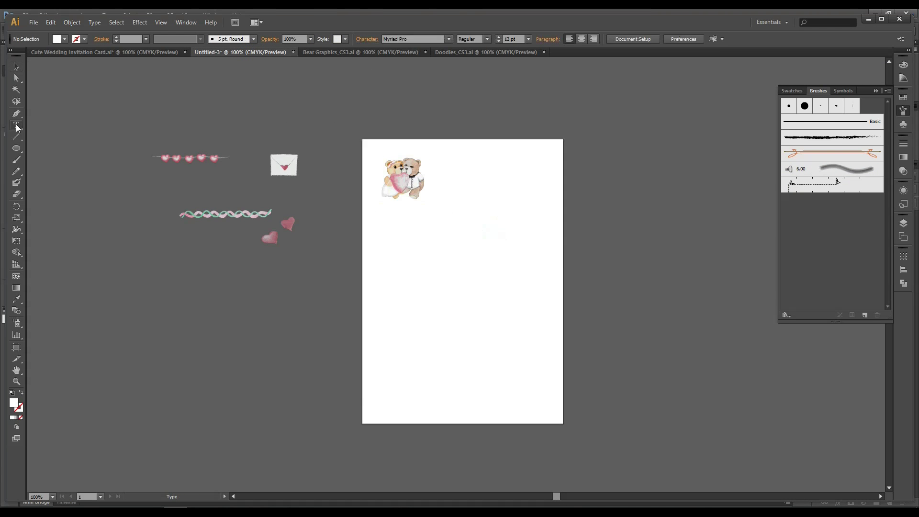
left_click(443, 180)
type("You're invited to")
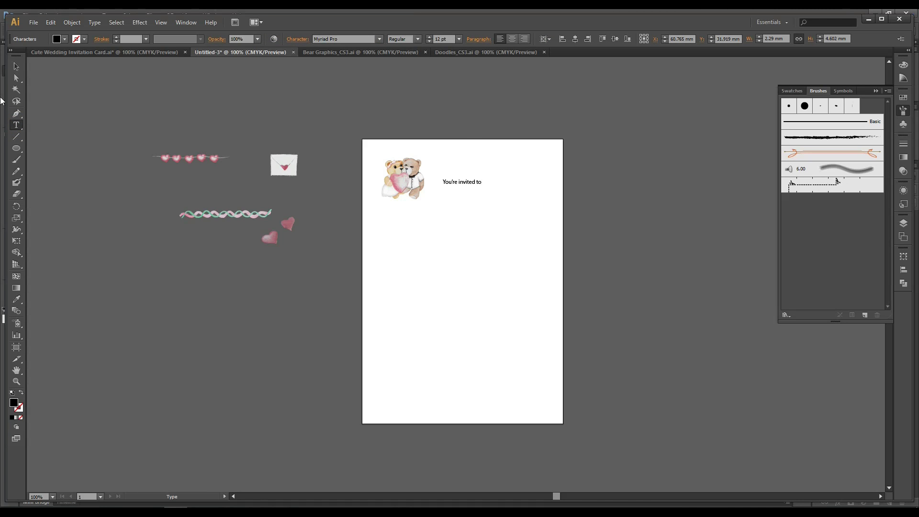
left_click(17, 66)
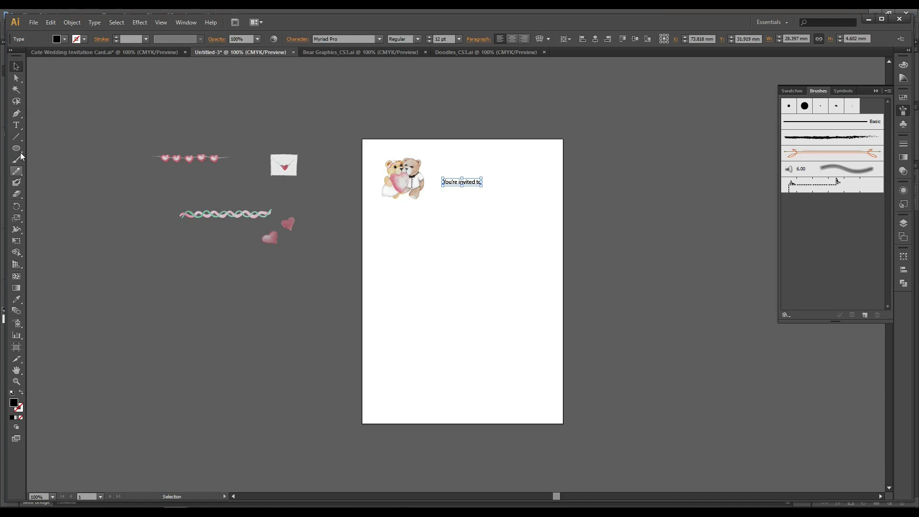
Below it, type the first partner's name and an '&' line, checking the finished card for reference.
left_click(18, 126)
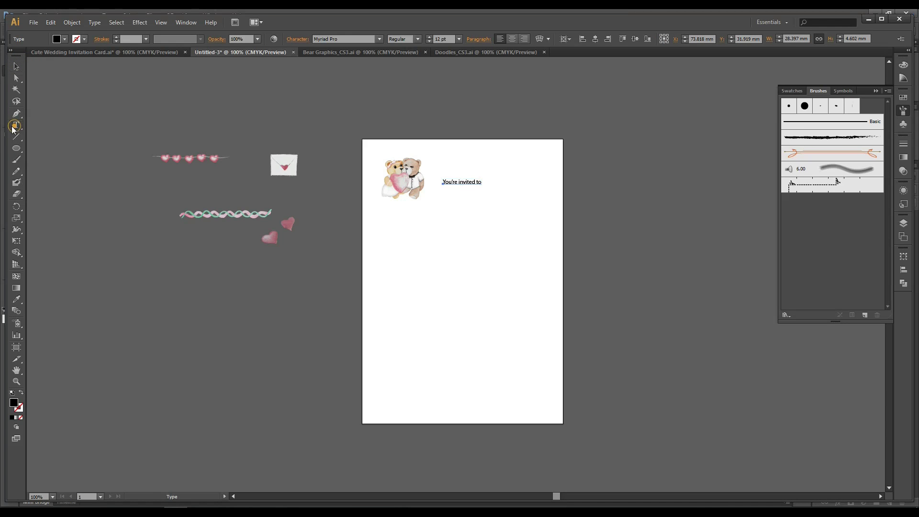
left_click(428, 203)
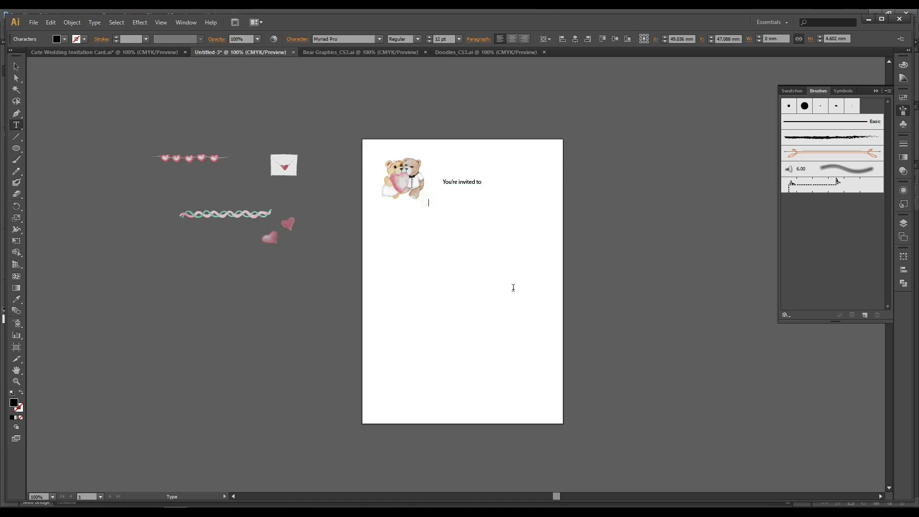
left_click(130, 52)
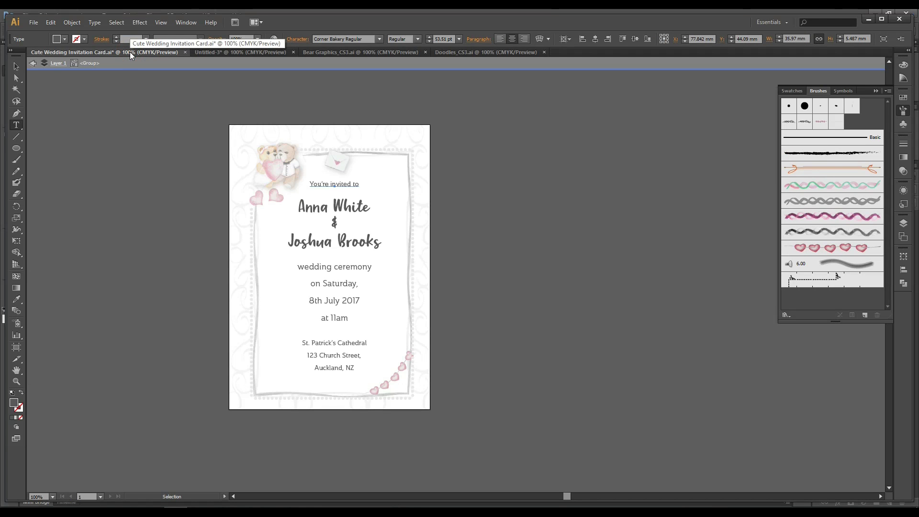
left_click(245, 51)
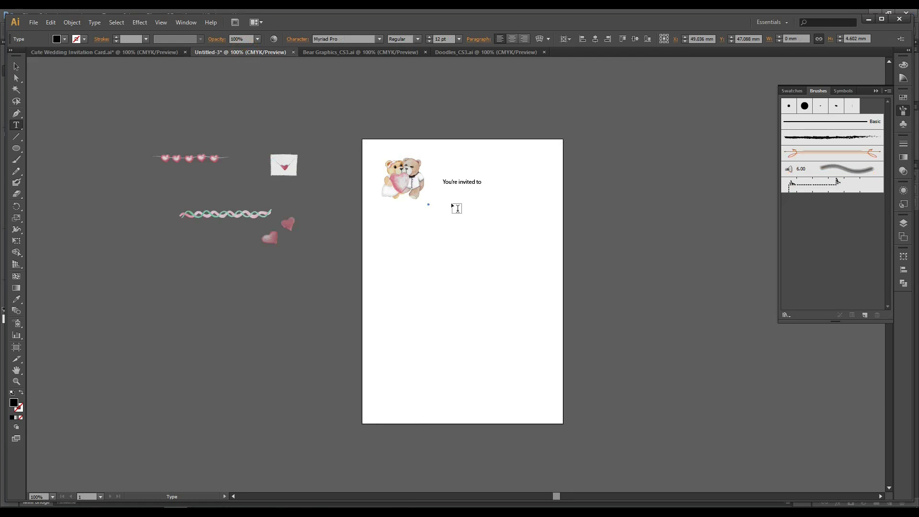
key("a")
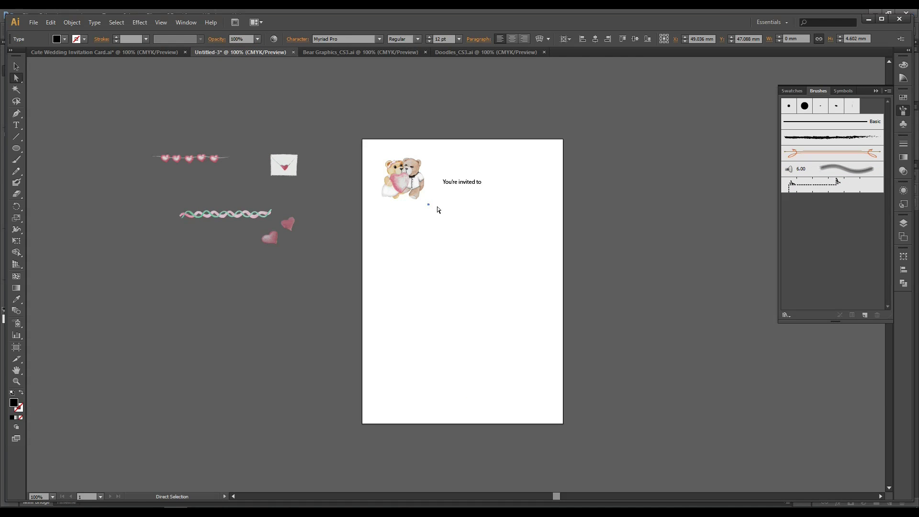
left_click(436, 208)
left_click(16, 125)
left_click(419, 214)
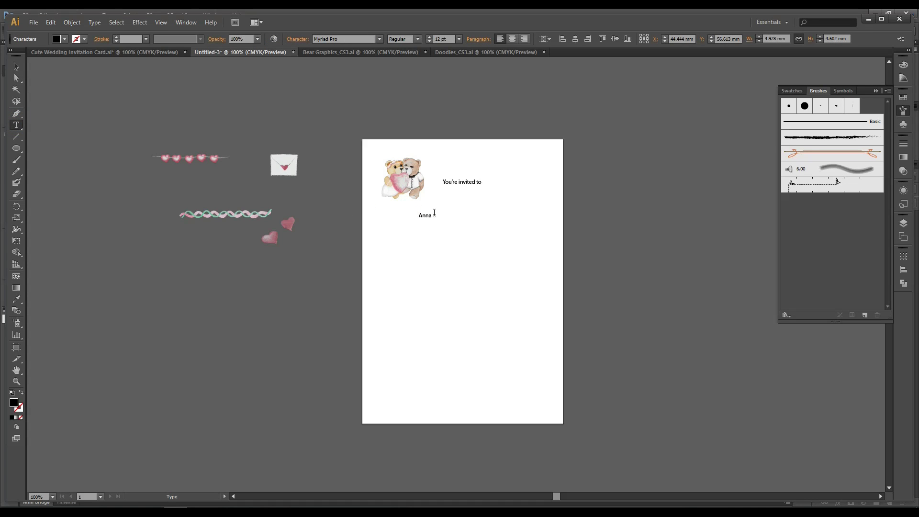
key("Return")
type("&")
key("Escape")
Move the names block under the invitation line and duplicate it below.
left_click_drag(431, 216, 488, 244)
key("t")
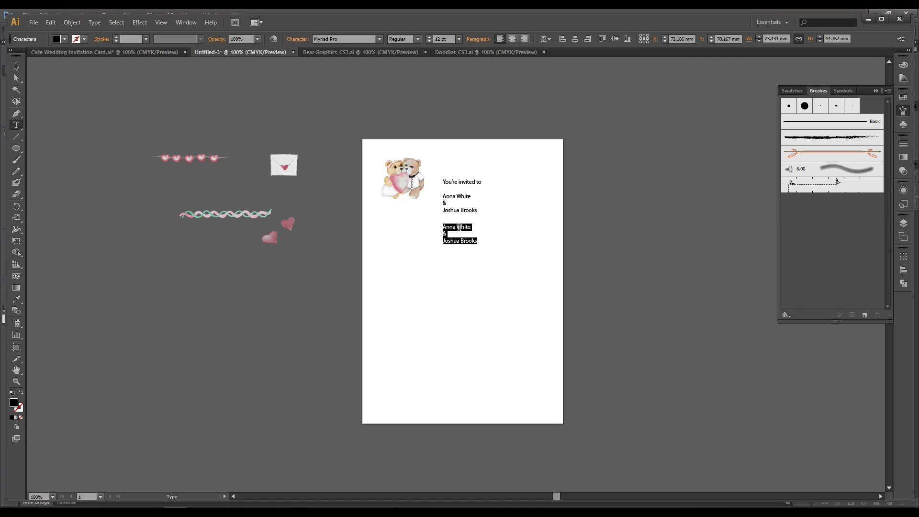
left_click_drag(442, 196, 480, 243)
Copy the ceremony and venue details from the finished card into Untitled-3 and move them lower.
left_click(82, 50)
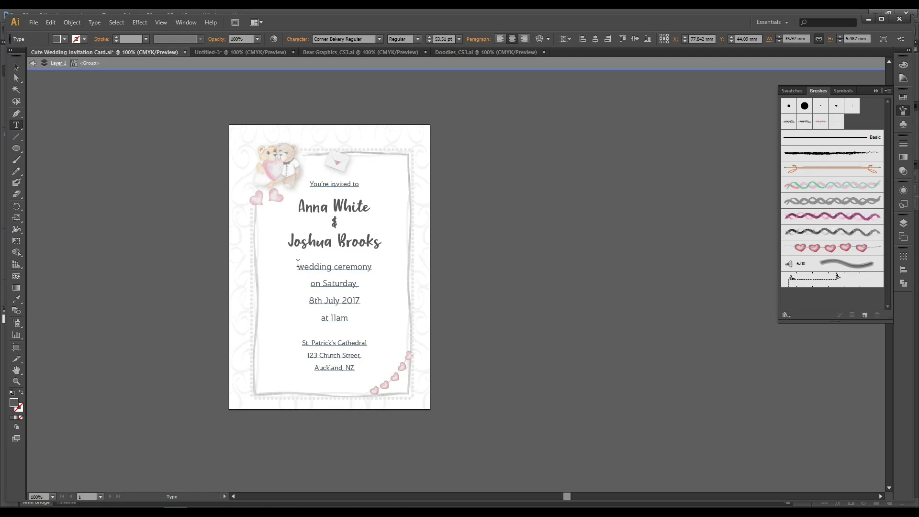
left_click_drag(299, 266, 374, 374)
key("ctrl+c")
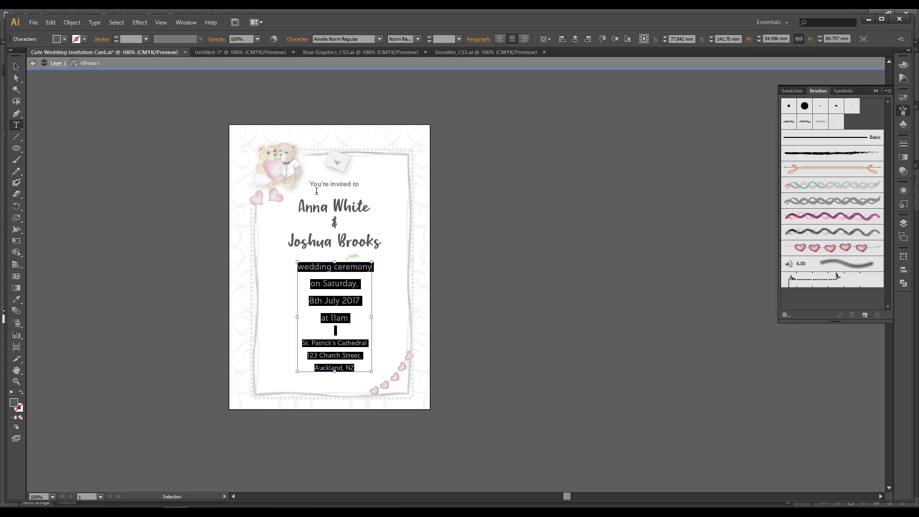
left_click(219, 50)
key("ctrl+v")
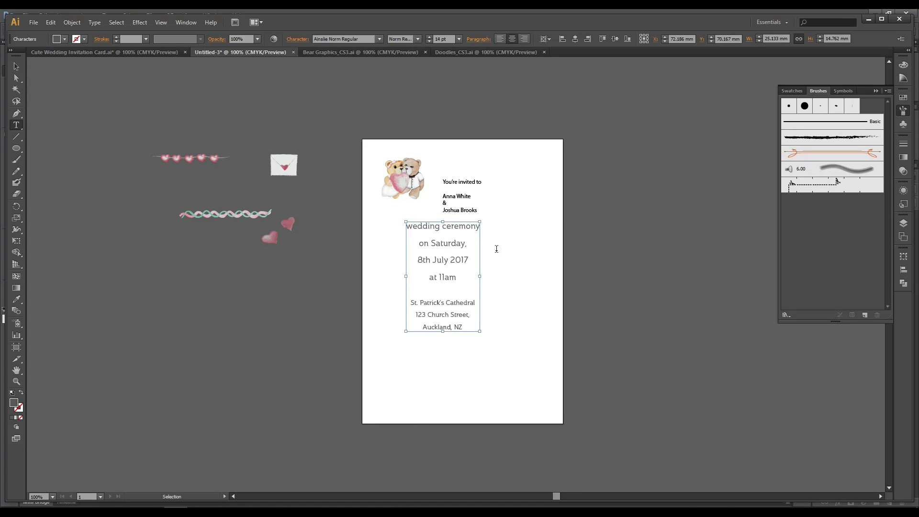
left_click(15, 66)
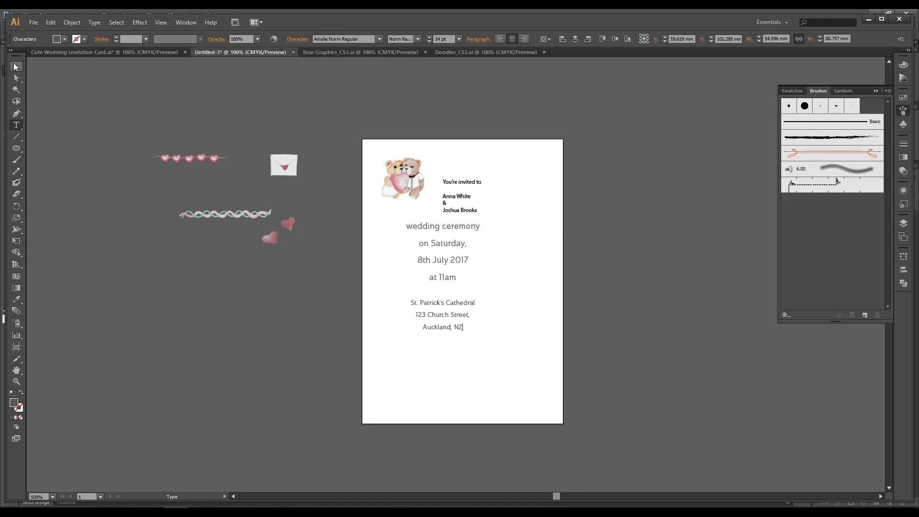
left_click(681, 291)
left_click_drag(466, 226, 480, 267)
left_click(727, 271)
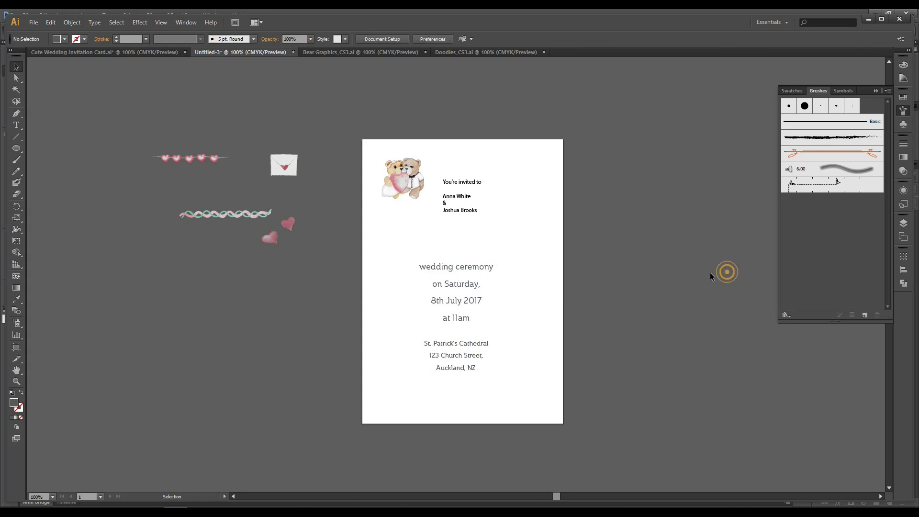
left_click(484, 265)
left_click(636, 257)
left_click(482, 266)
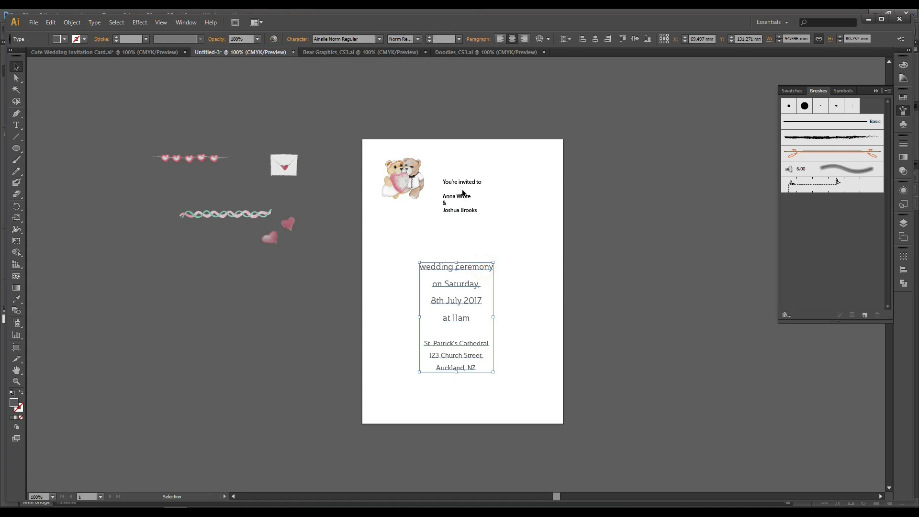
Set 'You're invited to' in the Ainslie Norm Regular font.
left_click(475, 183)
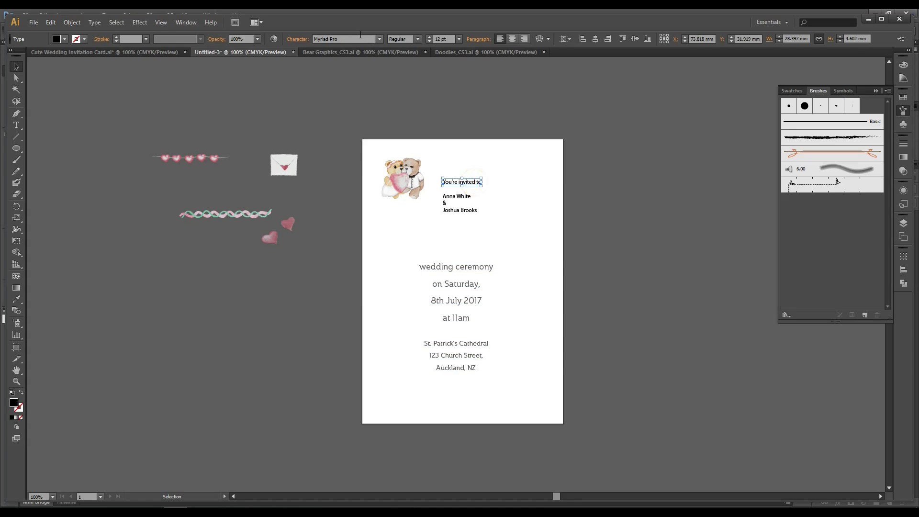
left_click(378, 39)
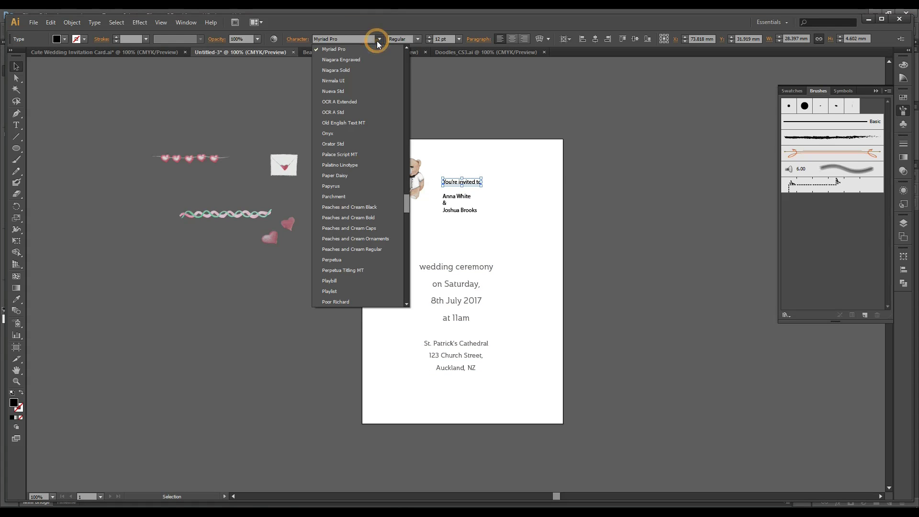
left_click(406, 47)
left_click(406, 48)
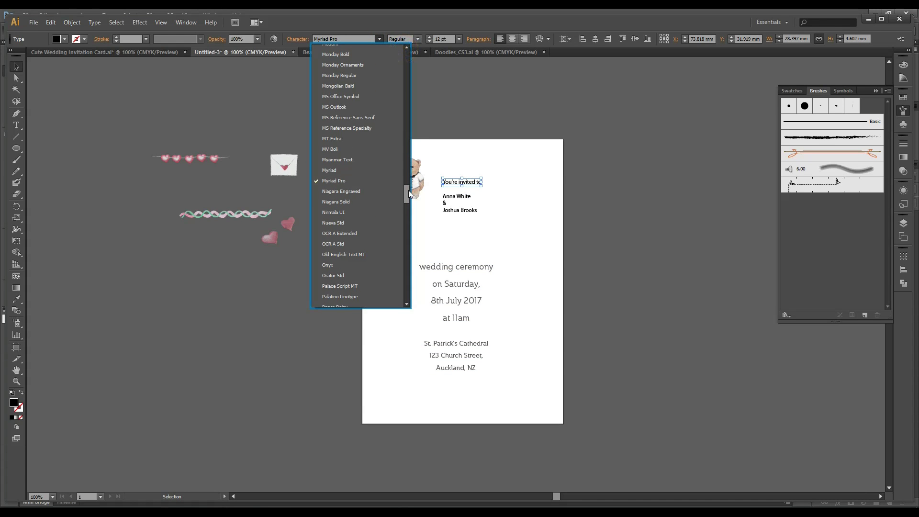
left_click_drag(406, 191, 408, 52)
left_click(373, 61)
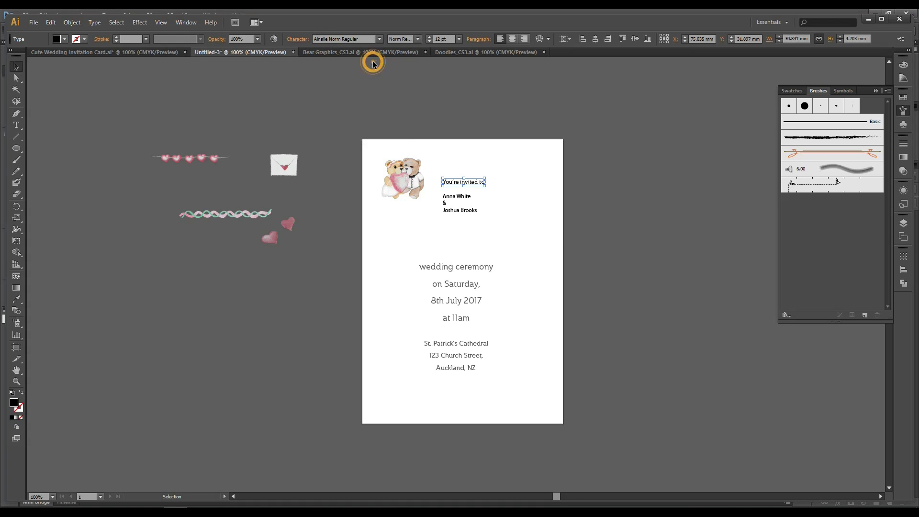
left_click(685, 212)
left_click(472, 270)
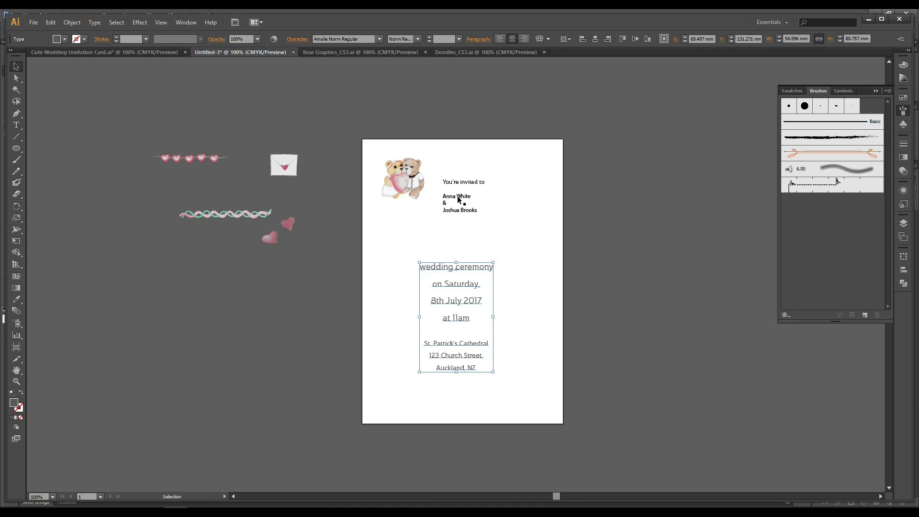
Enlarge the names to about 25 pt and eyedropper the details' grey style onto 'You're invited to'.
left_click(448, 200)
left_click_drag(477, 214, 513, 235)
left_click(671, 246)
left_click(442, 182)
left_click(456, 267)
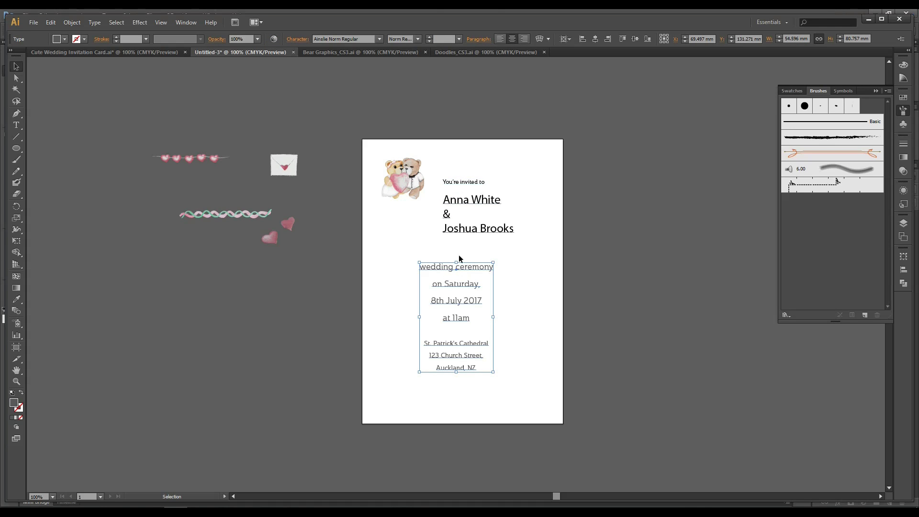
left_click(466, 182)
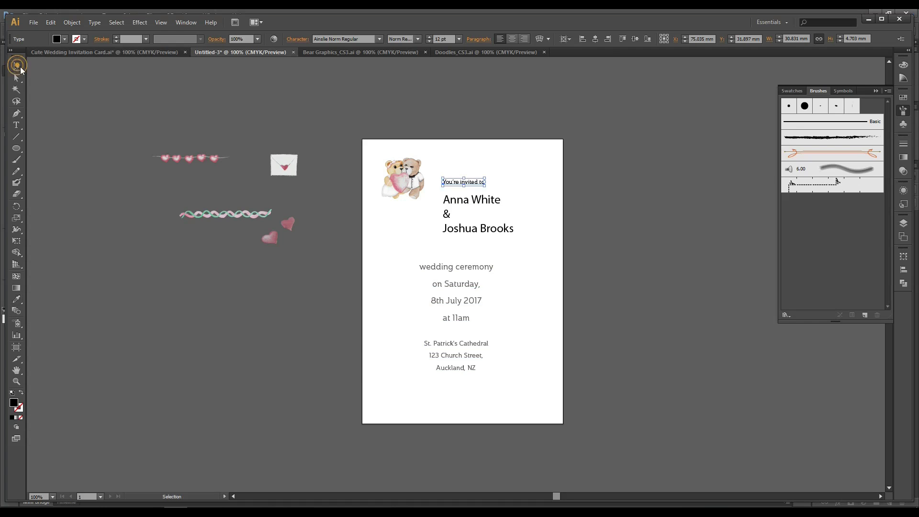
left_click(541, 165)
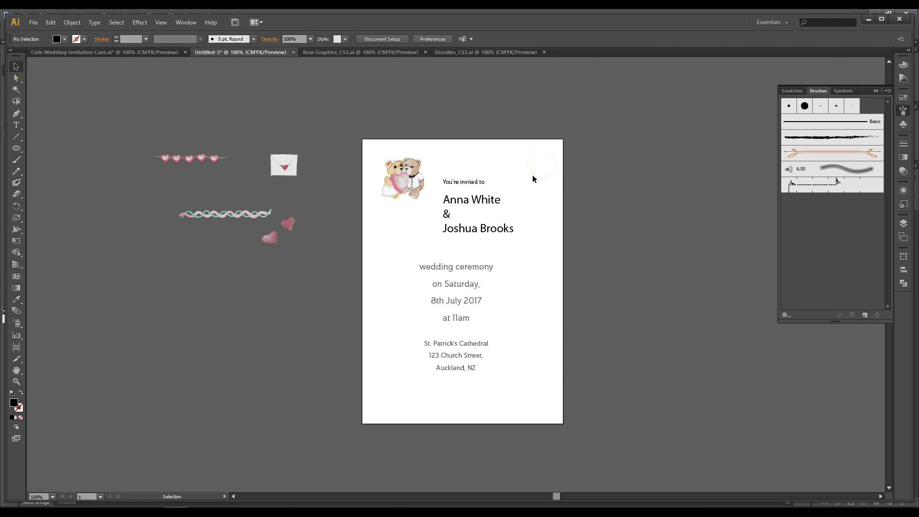
left_click(475, 183)
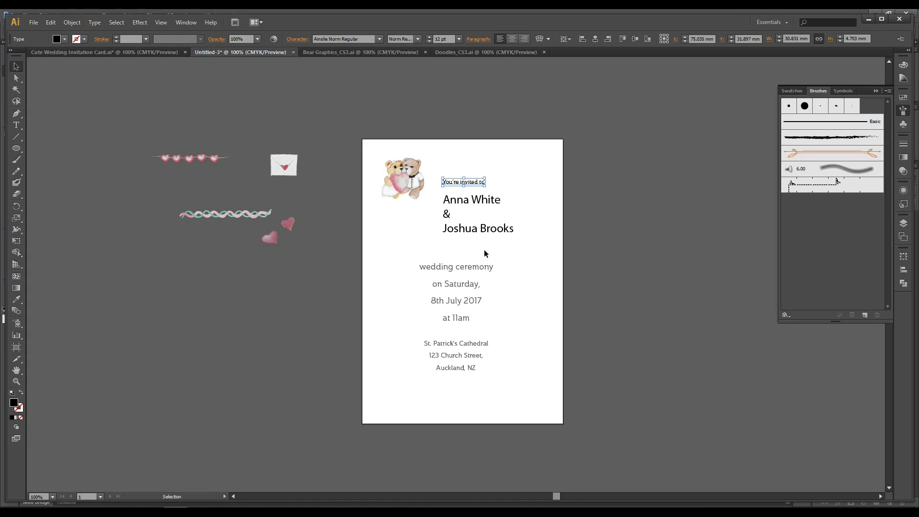
key("i")
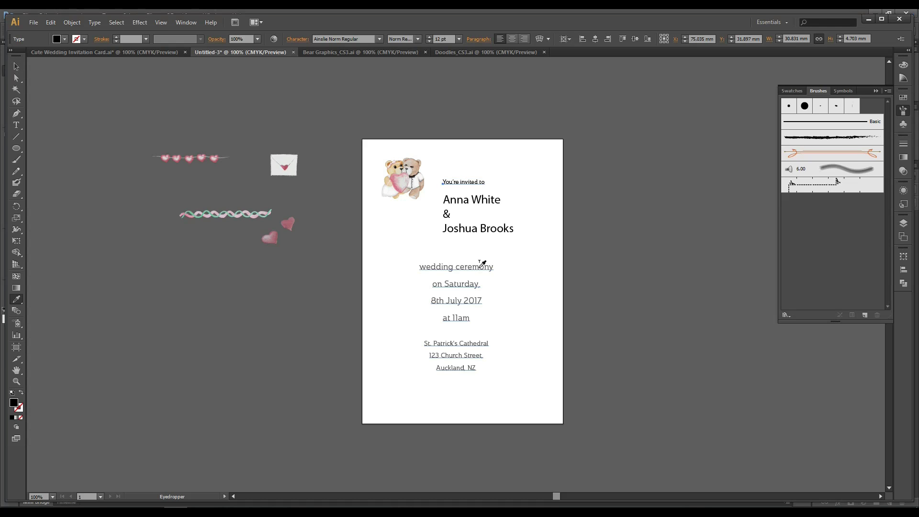
left_click(480, 266)
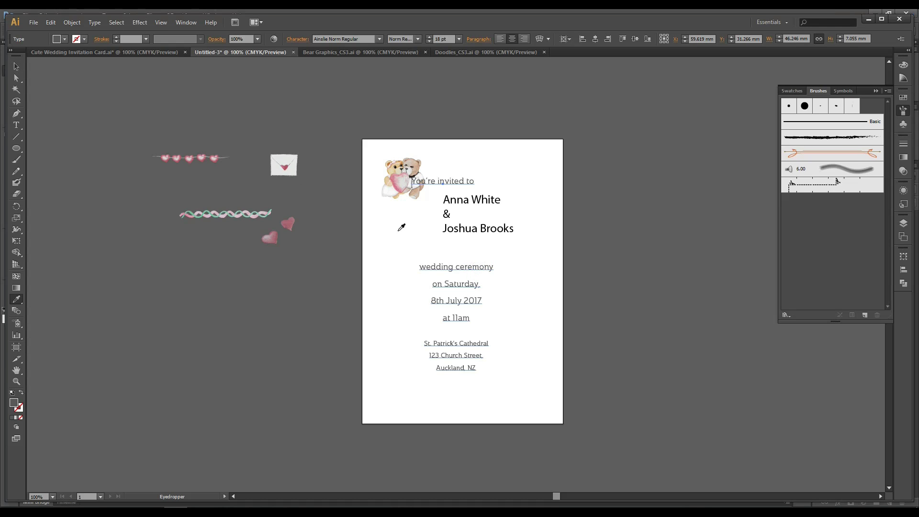
left_click(16, 66)
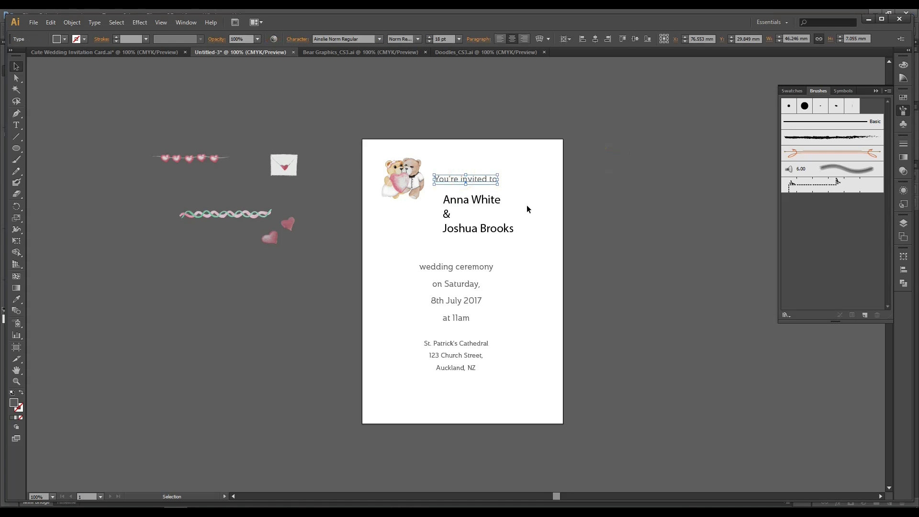
Set the couple's names in the Corner Bakery Regular script font.
left_click(579, 207)
left_click(477, 199)
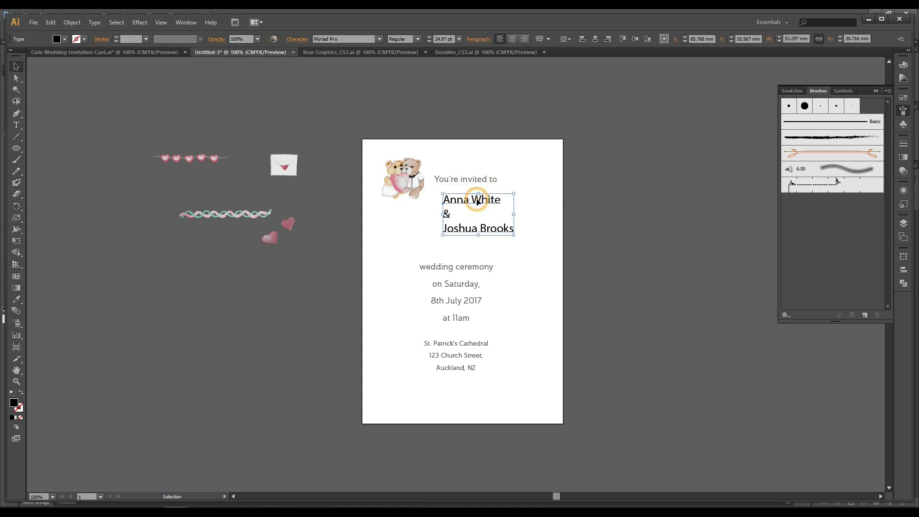
left_click(379, 39)
left_click(379, 39)
left_click(92, 22)
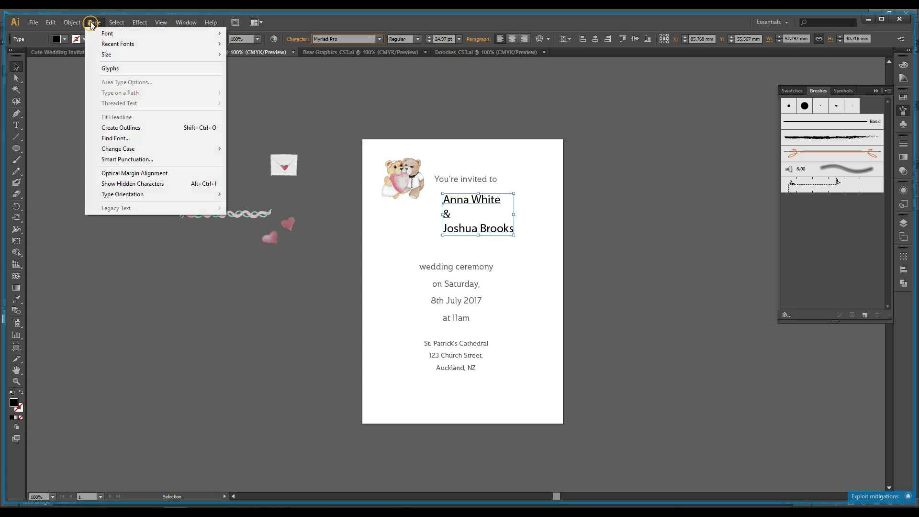
mouse_move(106, 38)
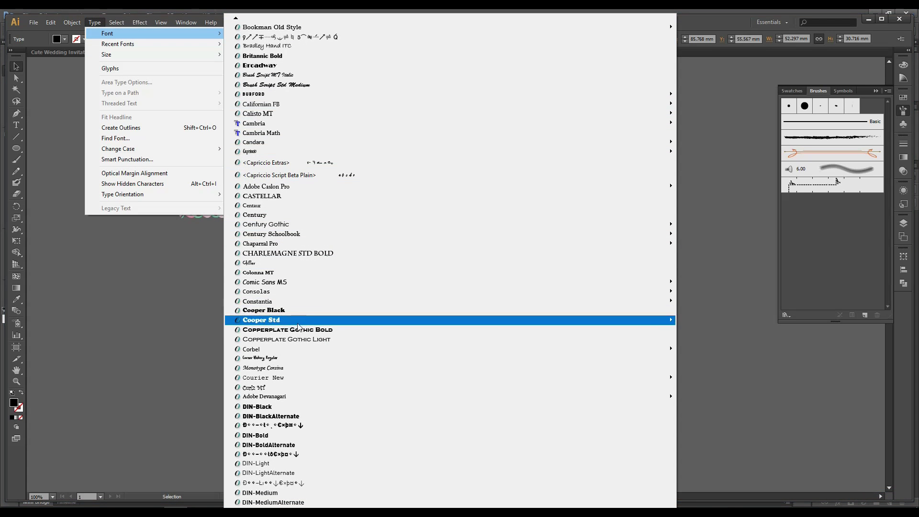
left_click(296, 360)
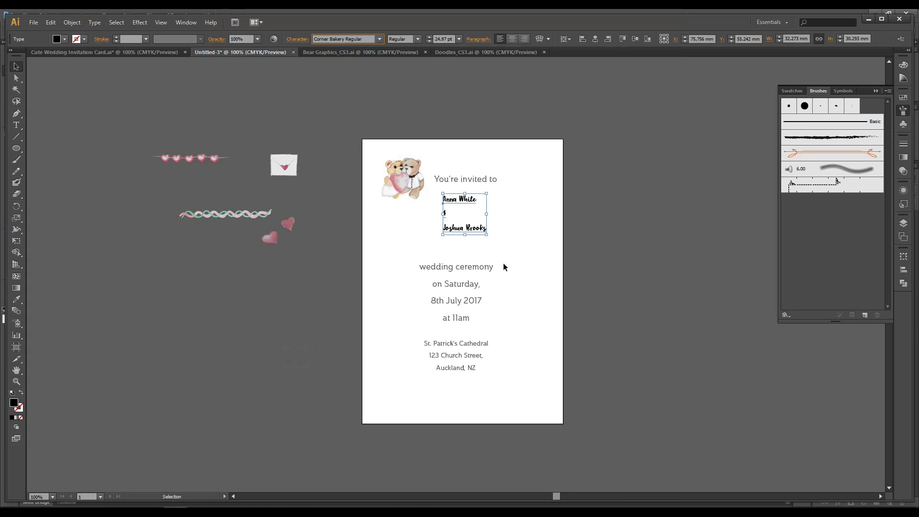
Centre-align the names, double their size, move them under "You're invited to" and tighten leading.
left_click(511, 38)
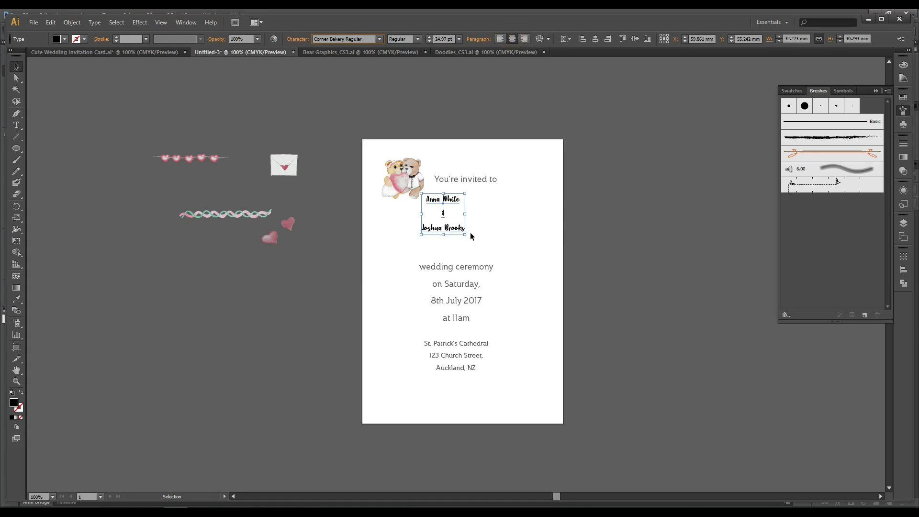
left_click_drag(465, 233, 509, 277)
left_click_drag(479, 207, 475, 191)
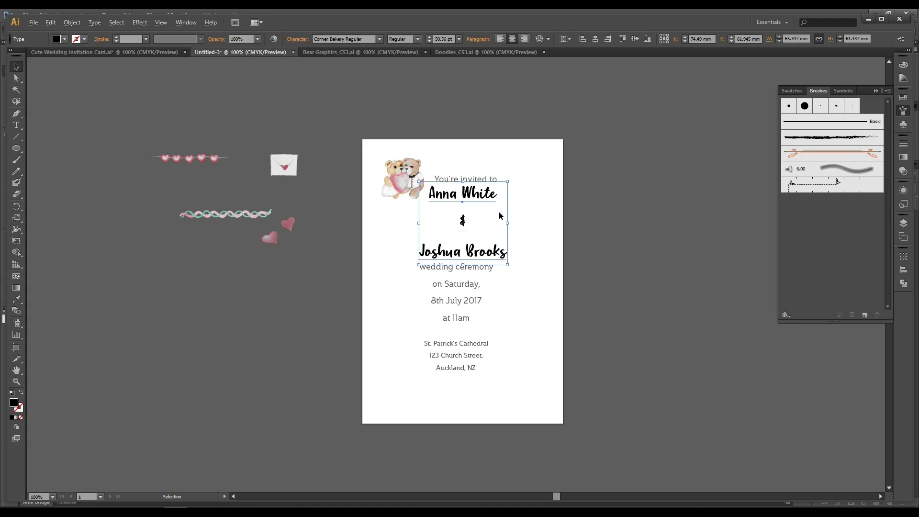
key("alt+Up")
key("alt+Up")
key("alt+Up")
key("alt+Up")
key("alt+Up")
key("alt+Up")
key("alt+Up")
key("alt+Up")
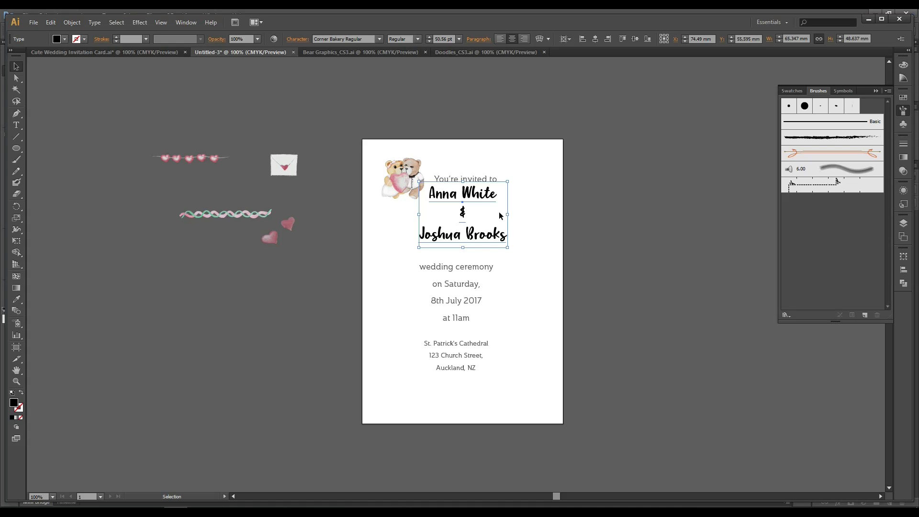
key("alt+Up")
Lower the names slightly, enlarge them to about 59 pt, and tighten line spacing further.
left_click(554, 234)
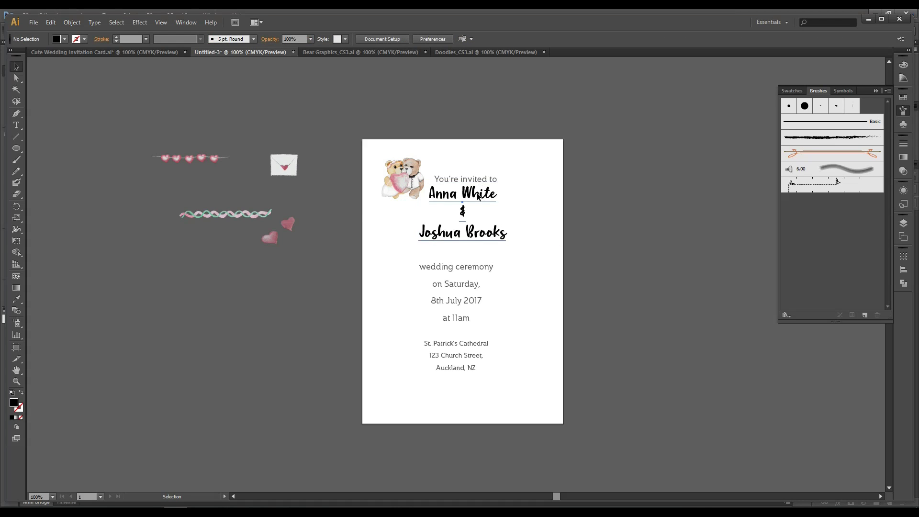
left_click_drag(482, 191, 484, 202)
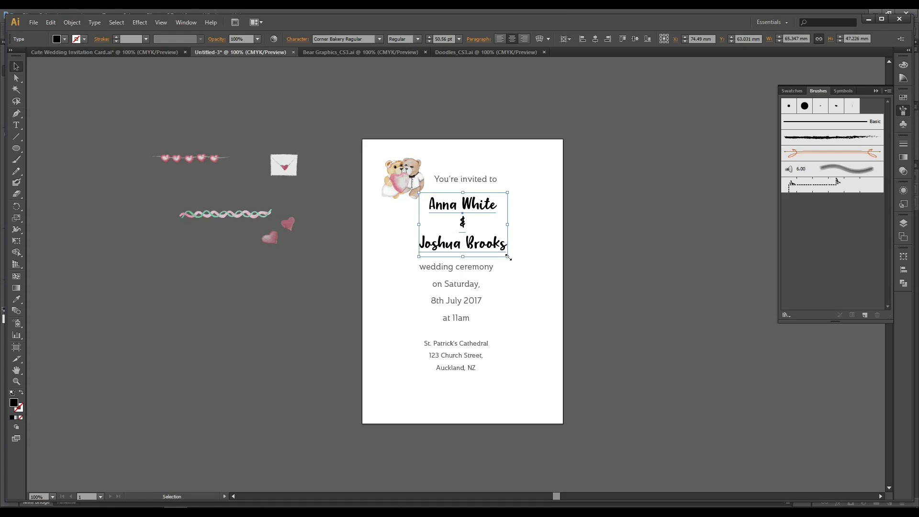
left_click_drag(507, 256, 520, 266)
key("alt+Up")
key("alt+Up")
key("alt+Up")
key("alt+Up")
key("alt+Up")
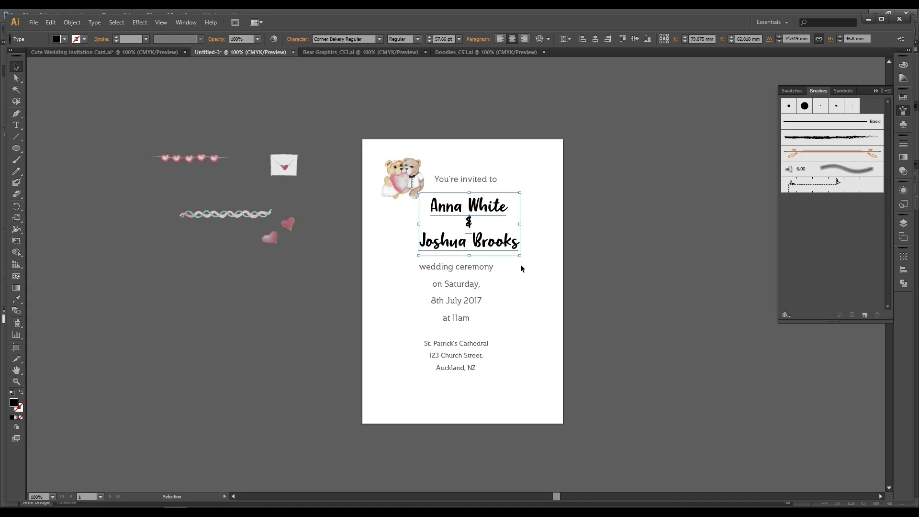
left_click(631, 235)
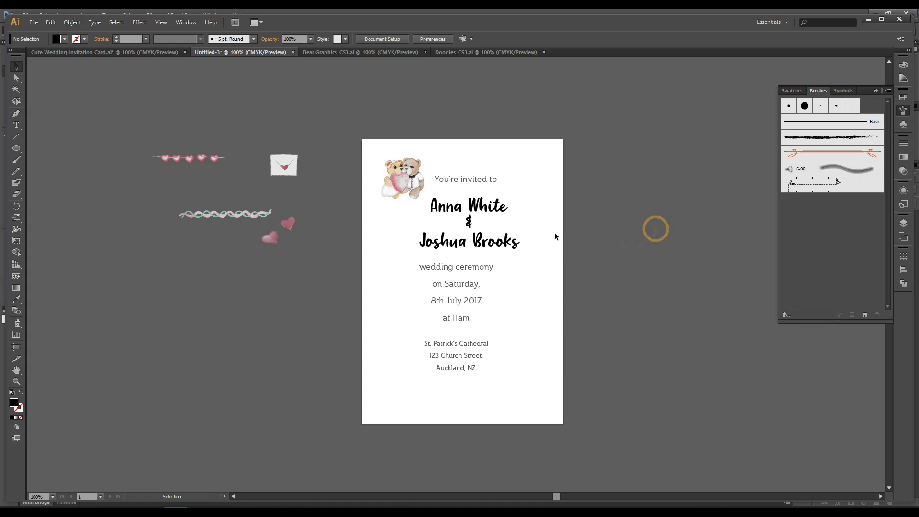
left_click(484, 213)
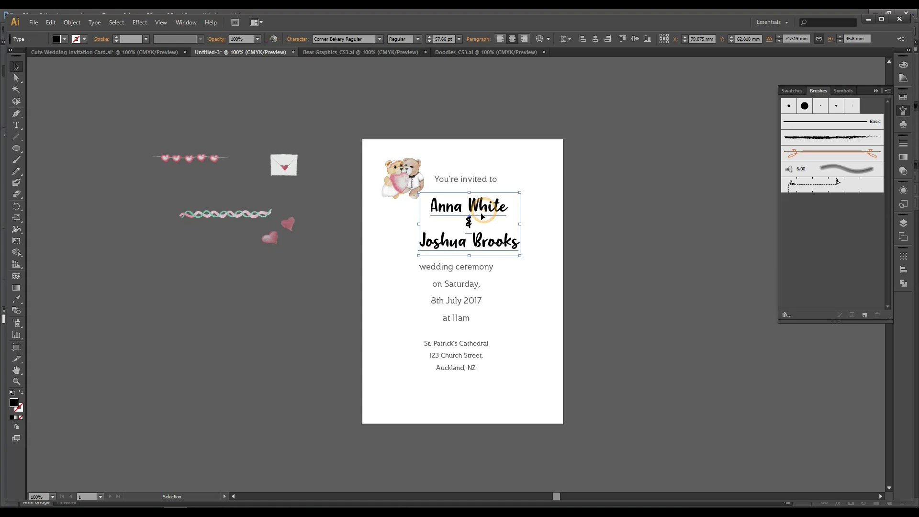
left_click_drag(520, 192, 542, 191)
left_click(666, 184)
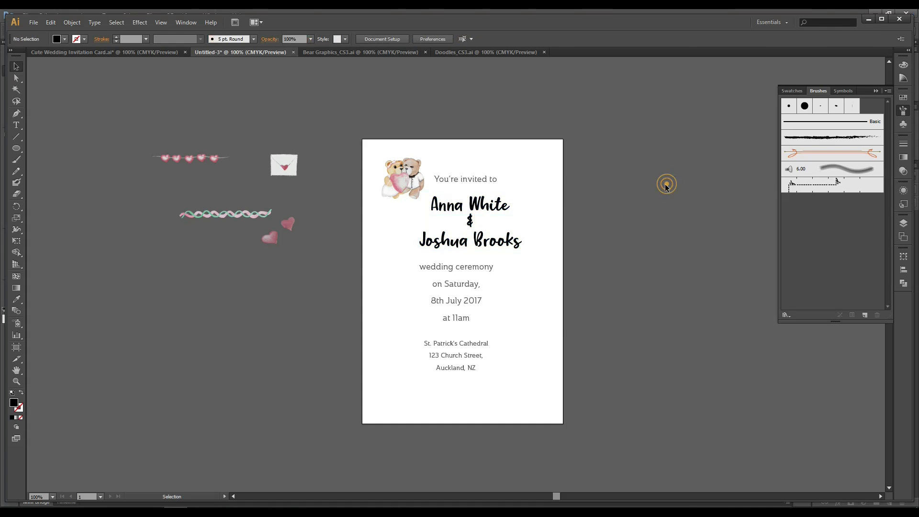
left_click(508, 204)
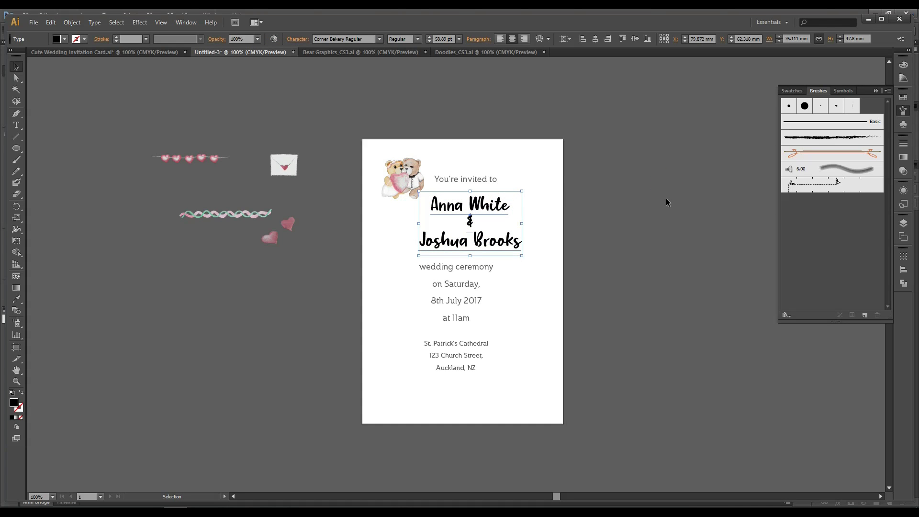
Select all three invitation text blocks and centre them horizontally on the artboard.
left_click(665, 199)
left_click(480, 203)
left_click(571, 204)
left_click_drag(446, 175, 466, 390)
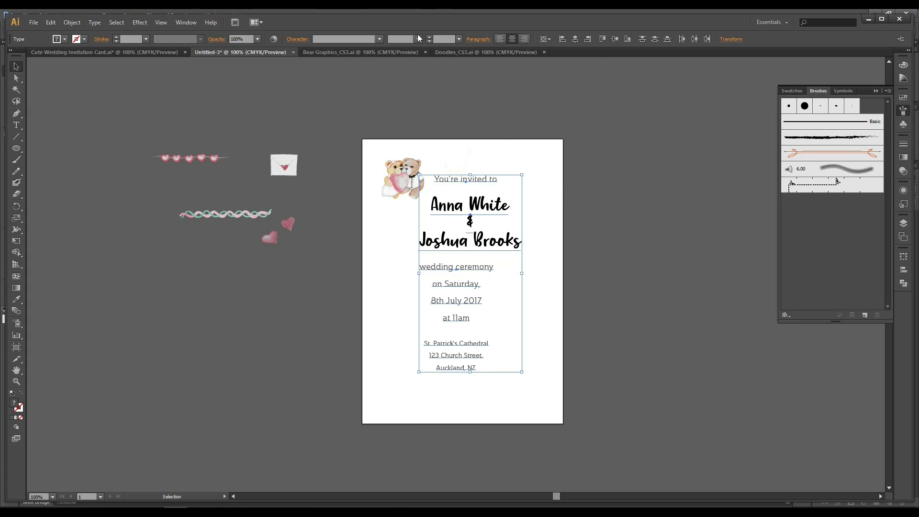
left_click(552, 39)
left_click(554, 73)
left_click(575, 39)
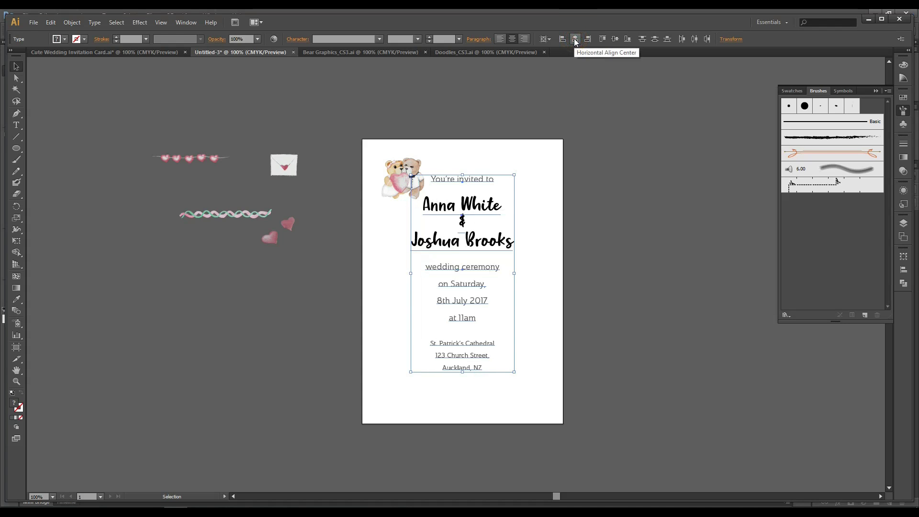
Group the invitation text and centre the group vertically and horizontally on the card.
left_click(641, 165)
left_click_drag(451, 149, 510, 399)
key("ctrl+g")
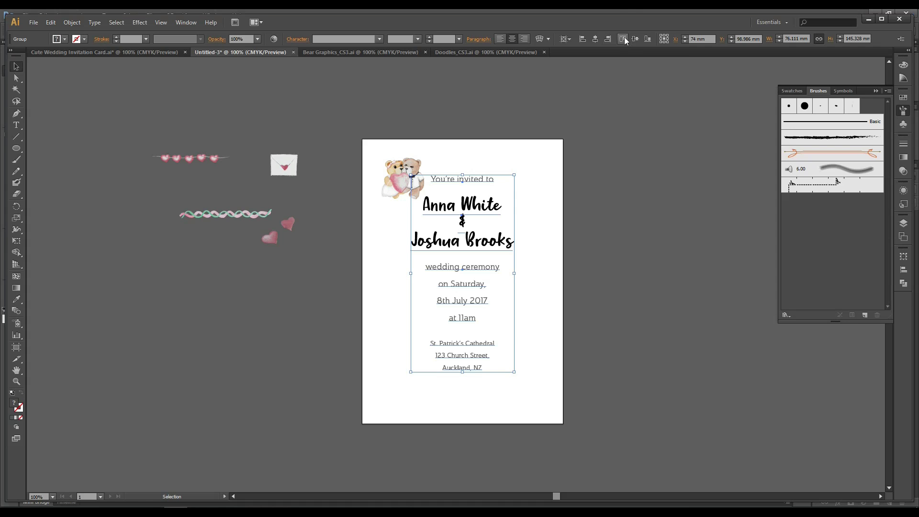
left_click(635, 39)
left_click(650, 222)
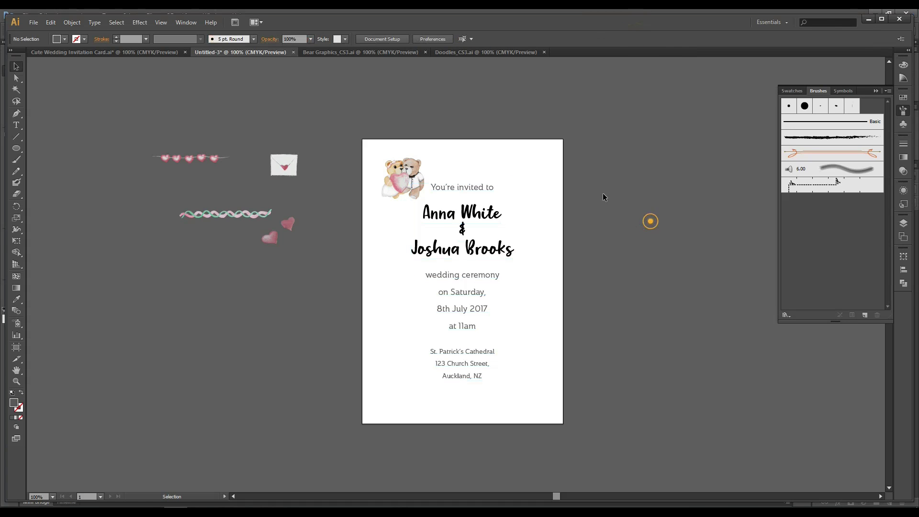
left_click(442, 220)
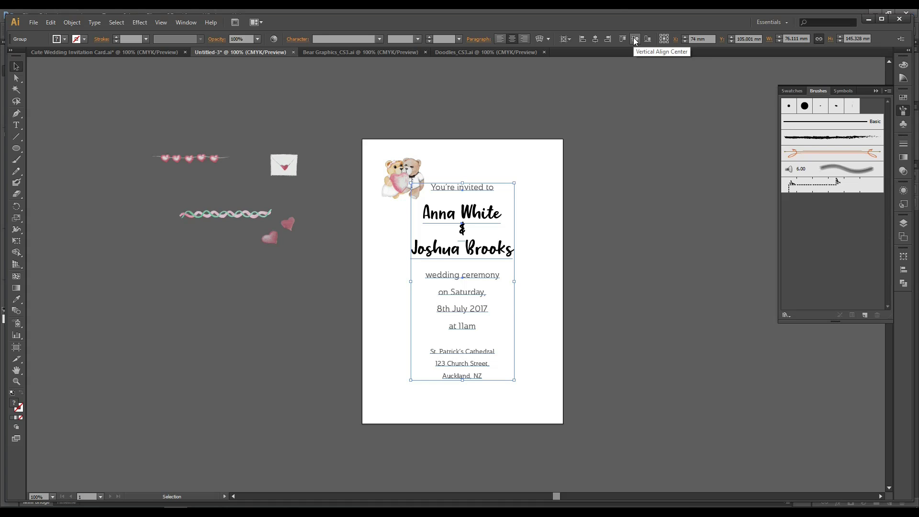
left_click(596, 40)
left_click(606, 146)
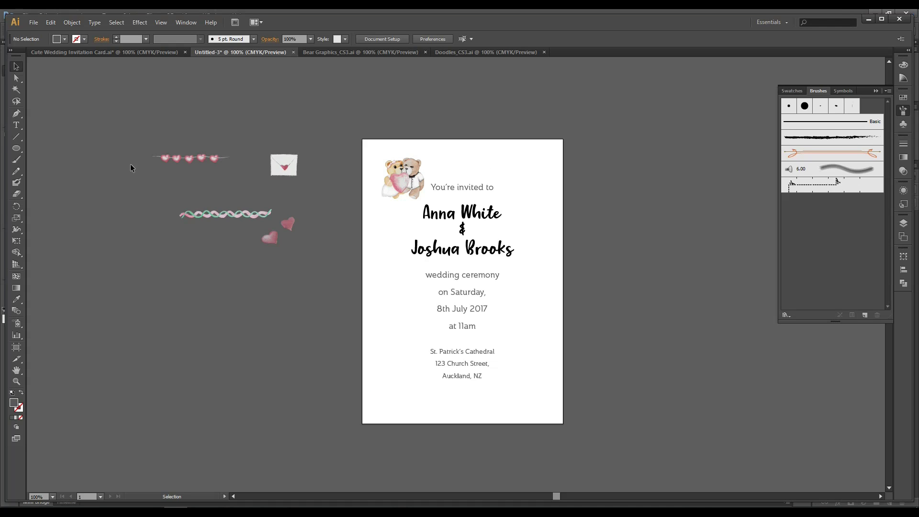
Draw an unfilled Pen-path frame around the text, left open at the top-left beside the bears.
left_click(17, 113)
left_click(422, 168)
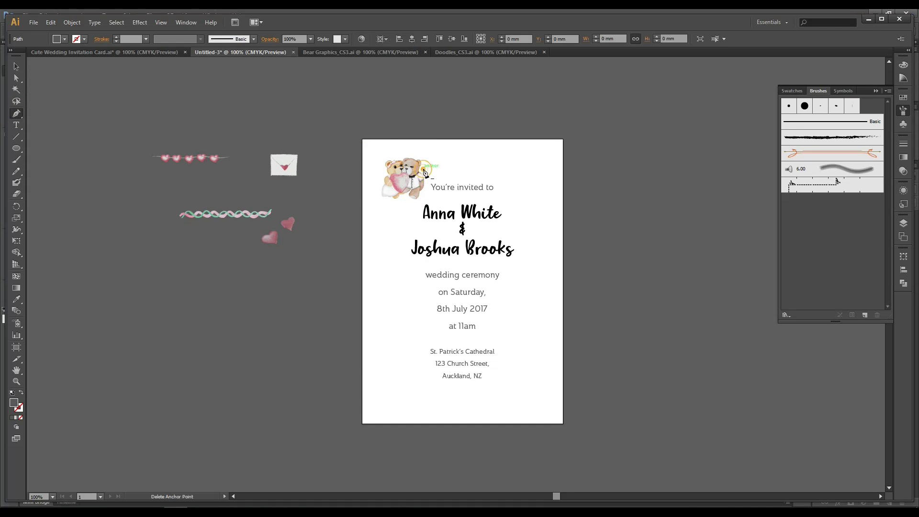
left_click(534, 168)
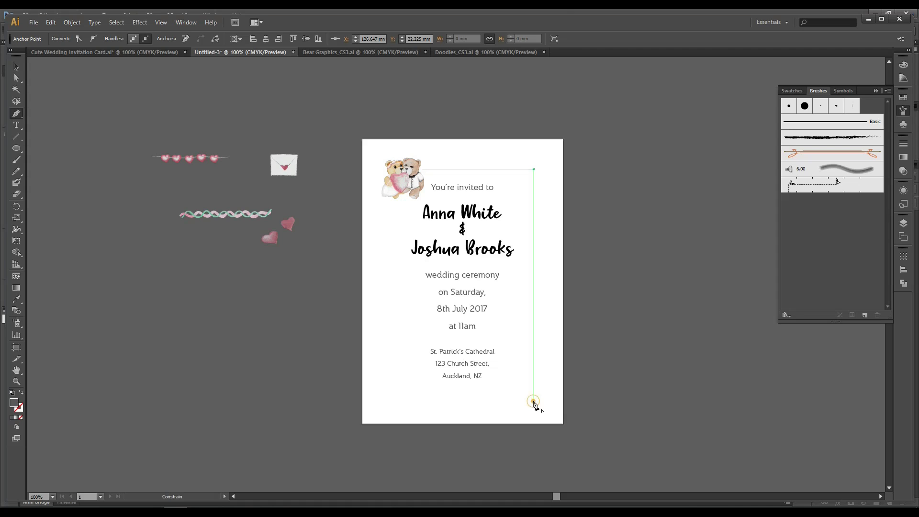
left_click(533, 401)
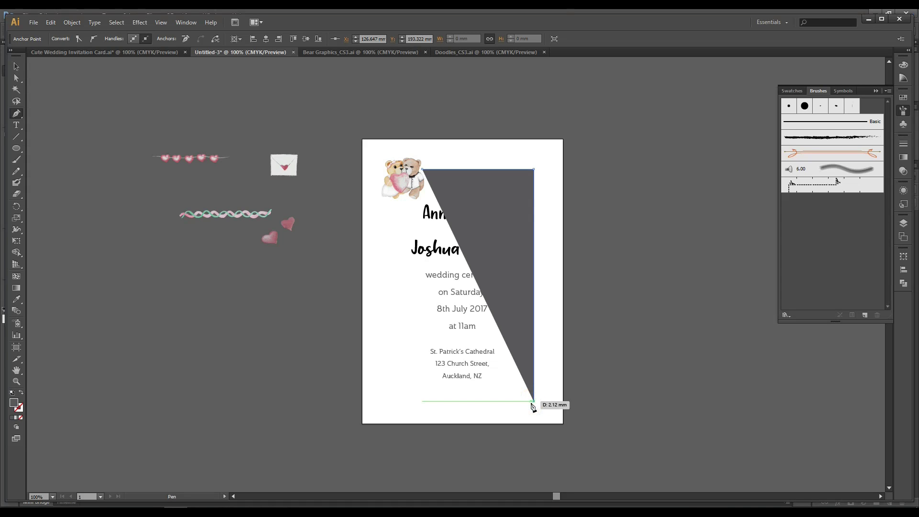
left_click(21, 392)
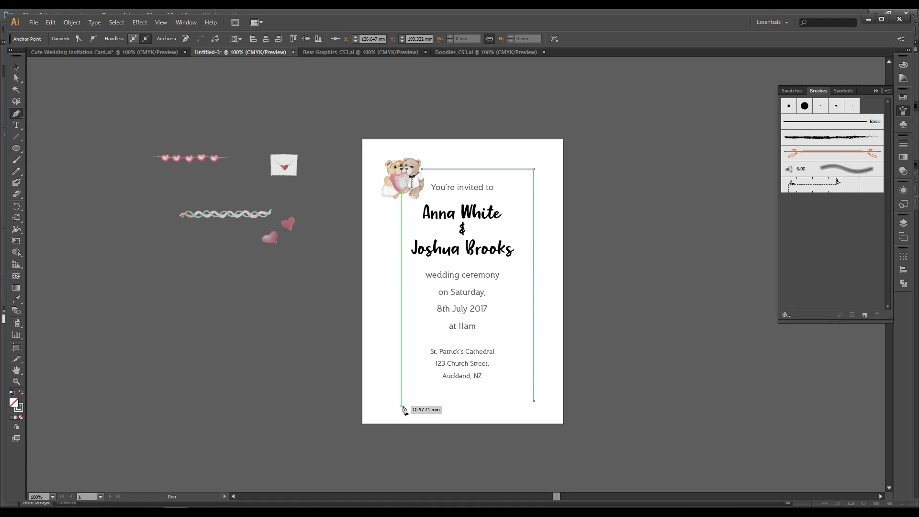
left_click(401, 405)
left_click(402, 199)
left_click(16, 67)
left_click(154, 82)
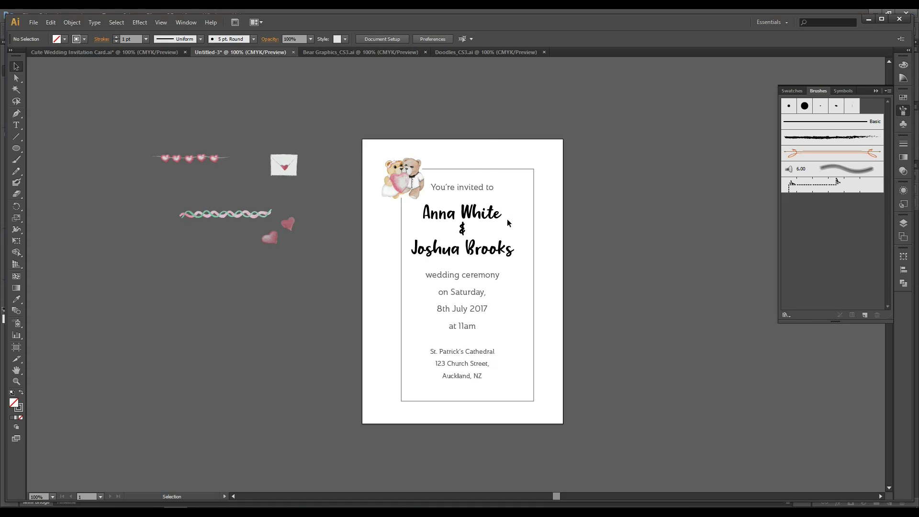
Widen the frame outward on both its right and left sides.
left_click(485, 169)
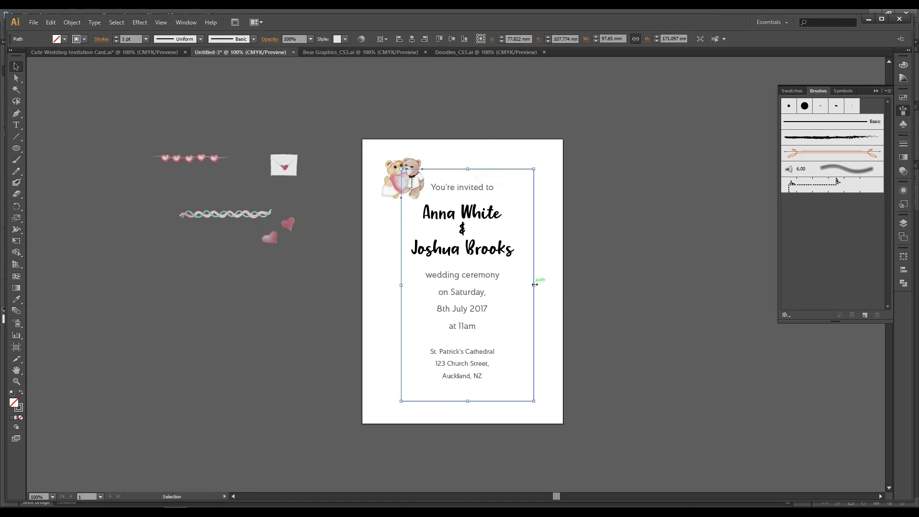
left_click_drag(534, 285, 550, 287)
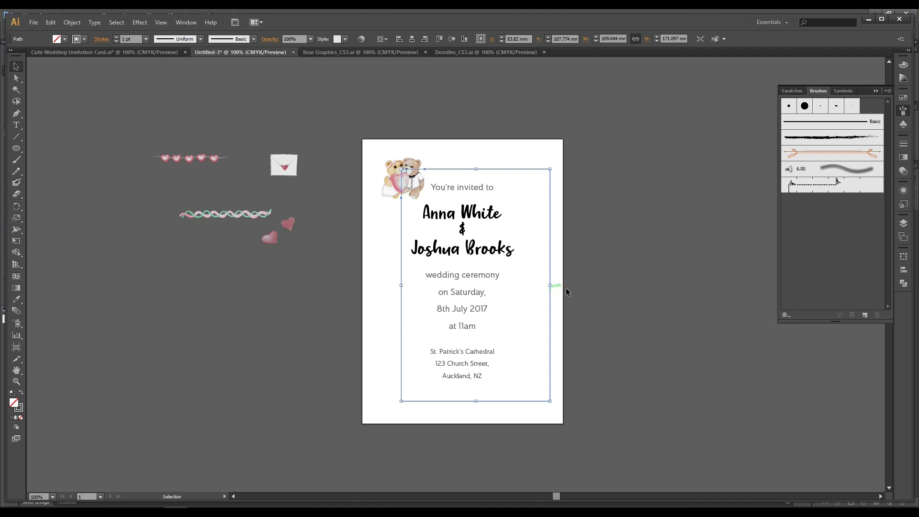
left_click(616, 274)
left_click(401, 206)
left_click(17, 78)
left_click(88, 170)
left_click(402, 216)
left_click(311, 266)
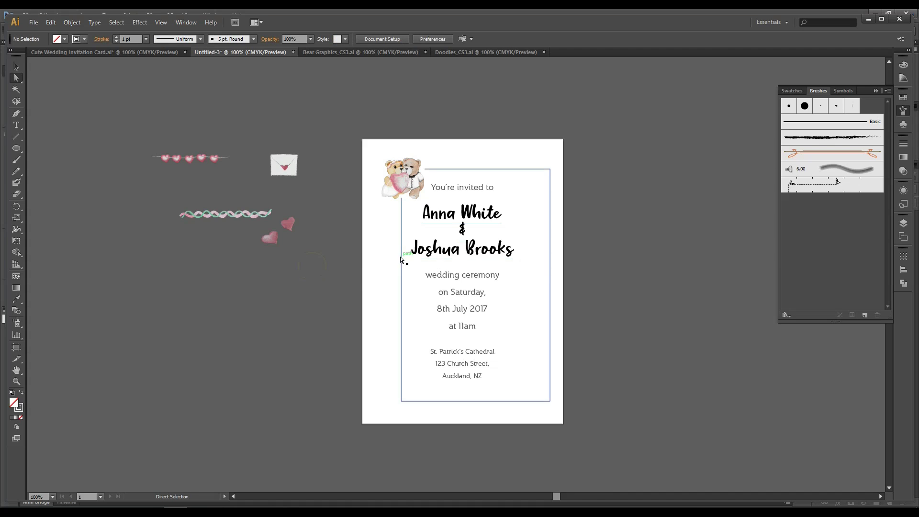
left_click(402, 204)
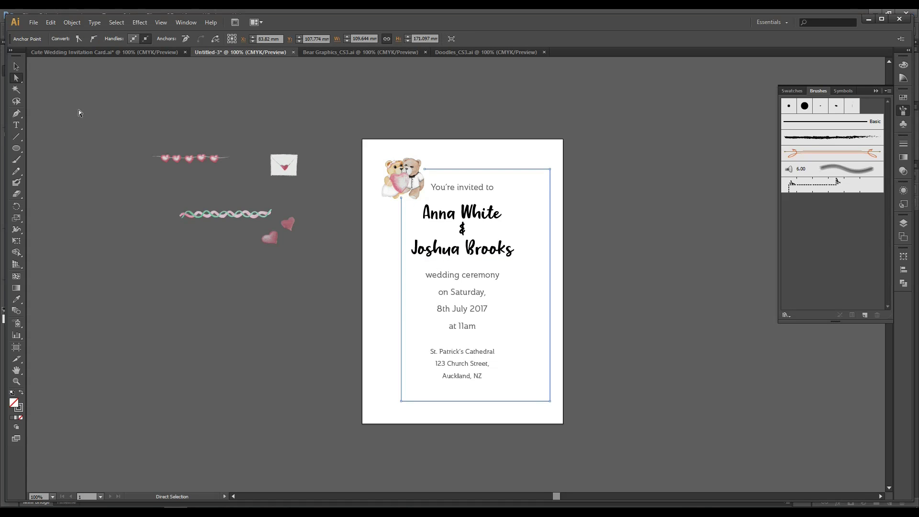
left_click(15, 67)
left_click_drag(402, 285, 392, 285)
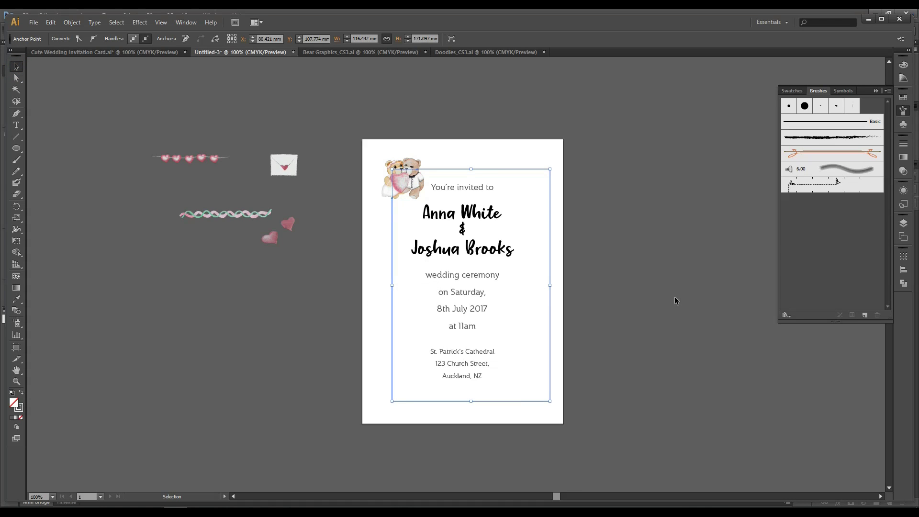
left_click(674, 301)
Move the frame's top-left end points right of and below the bears with Direct Selection.
left_click(16, 77)
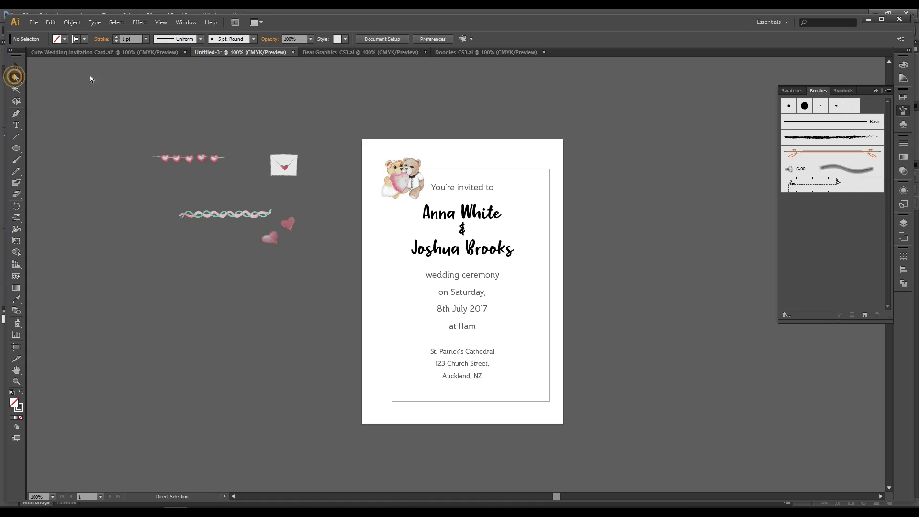
left_click(426, 169)
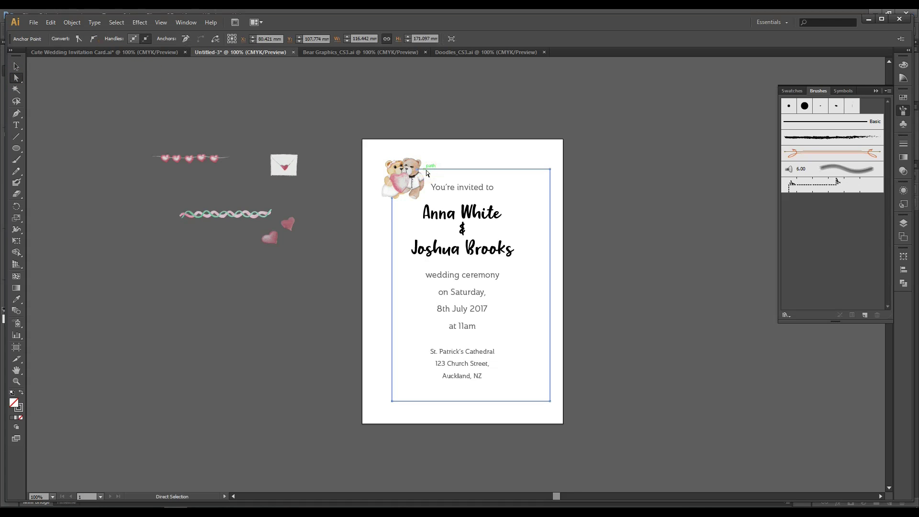
left_click(472, 156)
left_click(472, 171)
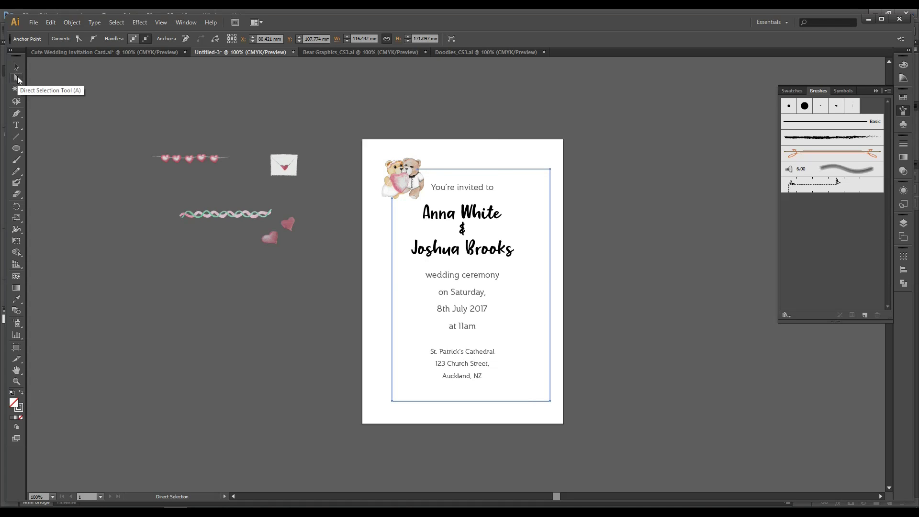
left_click(445, 143)
left_click(445, 168)
left_click(417, 170)
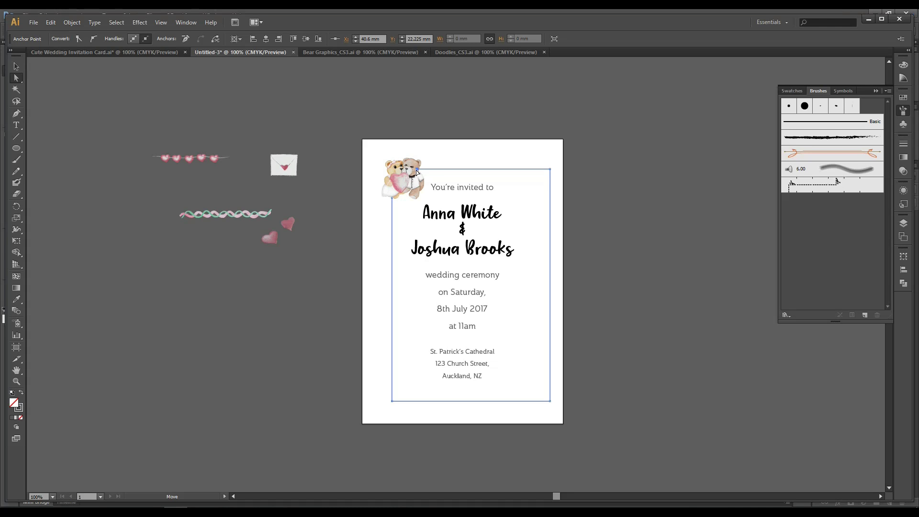
left_click_drag(417, 172, 429, 171)
left_click(373, 212)
left_click_drag(392, 198, 392, 204)
left_click(16, 66)
left_click(324, 70)
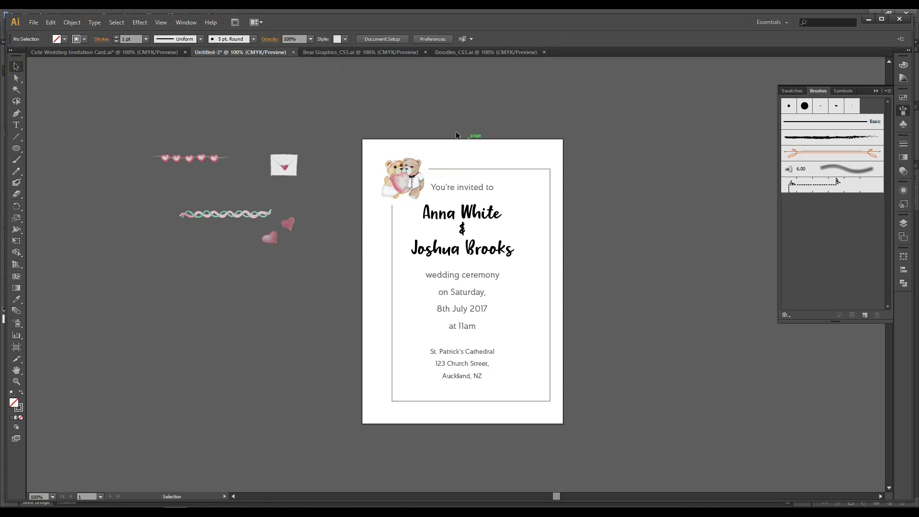
Move the invitation text group right and lower to centre it inside the frame.
left_click(461, 167)
left_click(663, 165)
left_click(481, 185)
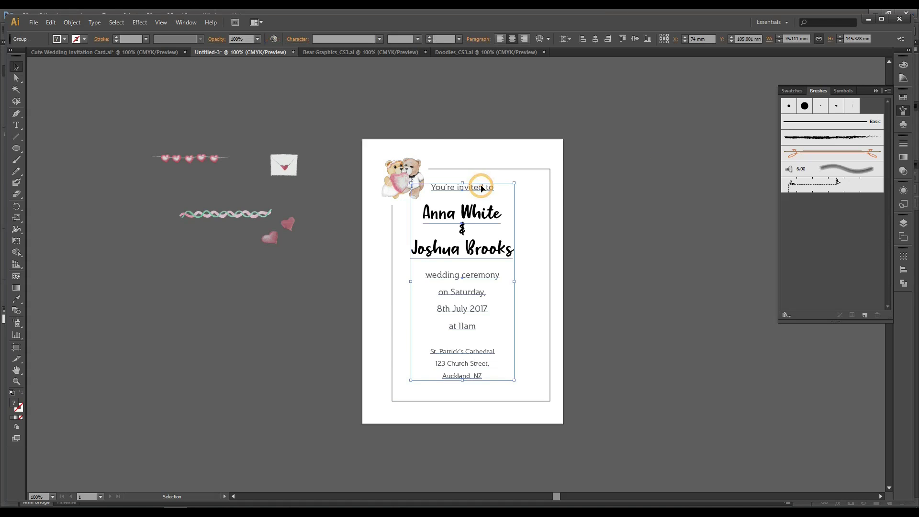
left_click(592, 38)
left_click(661, 134)
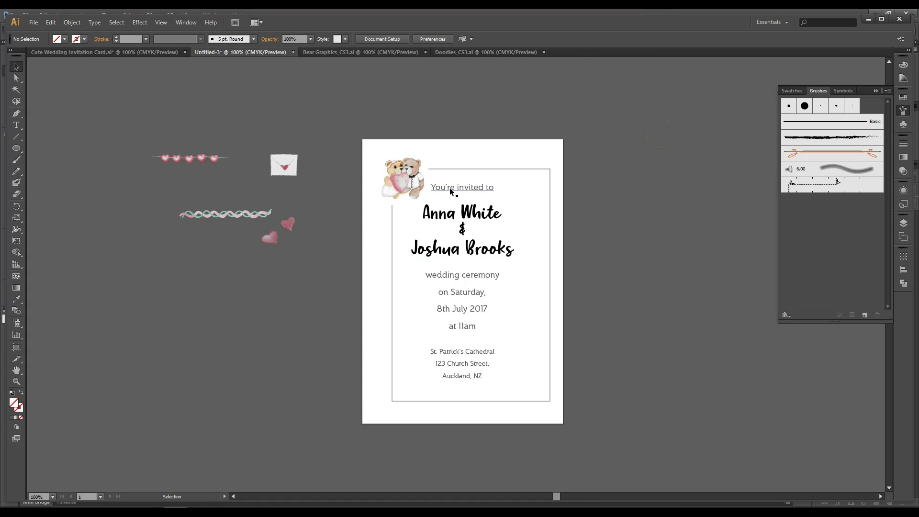
left_click_drag(450, 187, 488, 202)
left_click(616, 201)
left_click(653, 218)
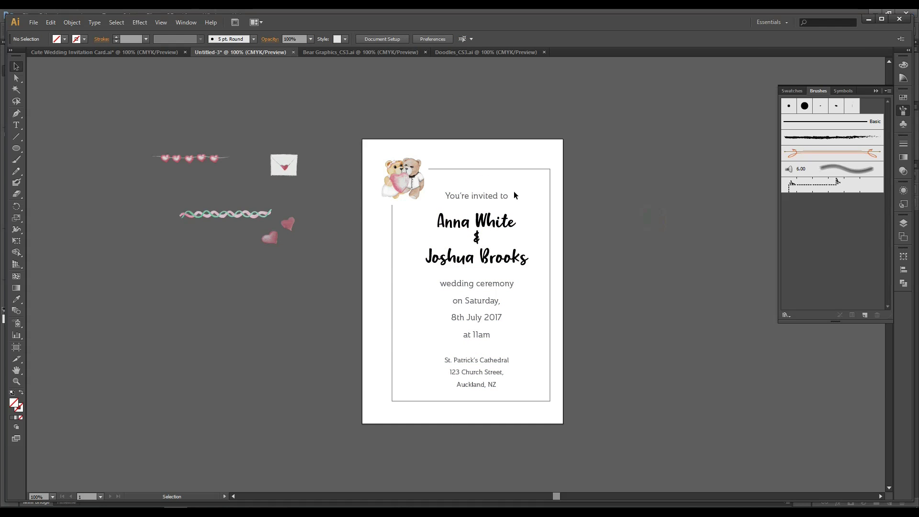
left_click(488, 169)
Visit the Cute Wedding Invitation Card document, exit group editing, and return to Untitled-3.
left_click(663, 158)
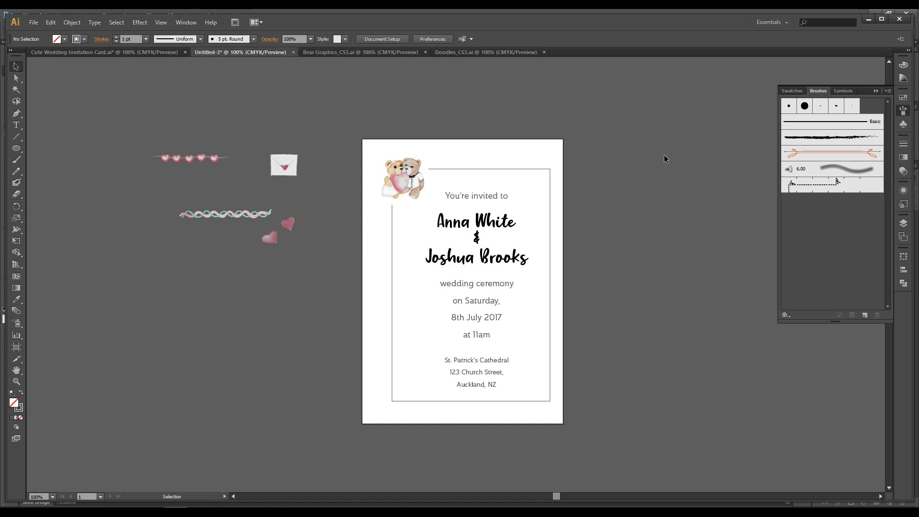
left_click(521, 170)
left_click(610, 186)
left_click(476, 169)
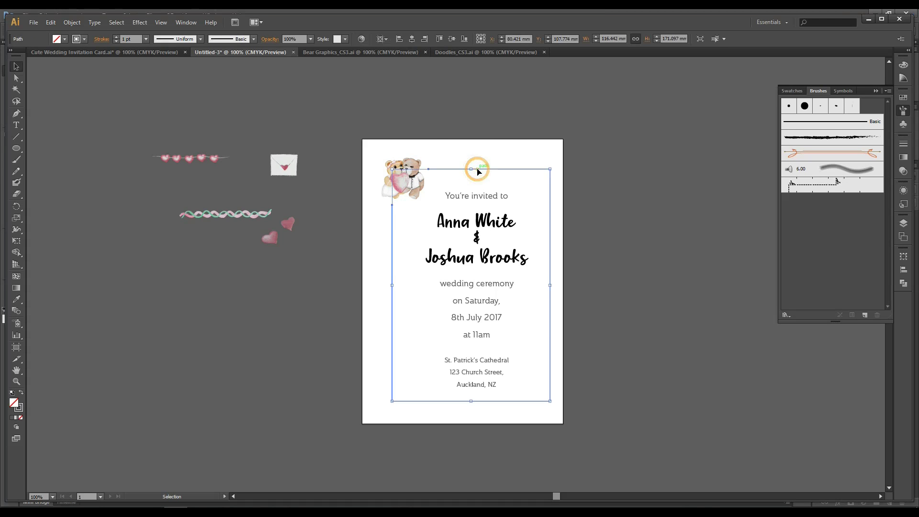
left_click(110, 52)
double_click(355, 96)
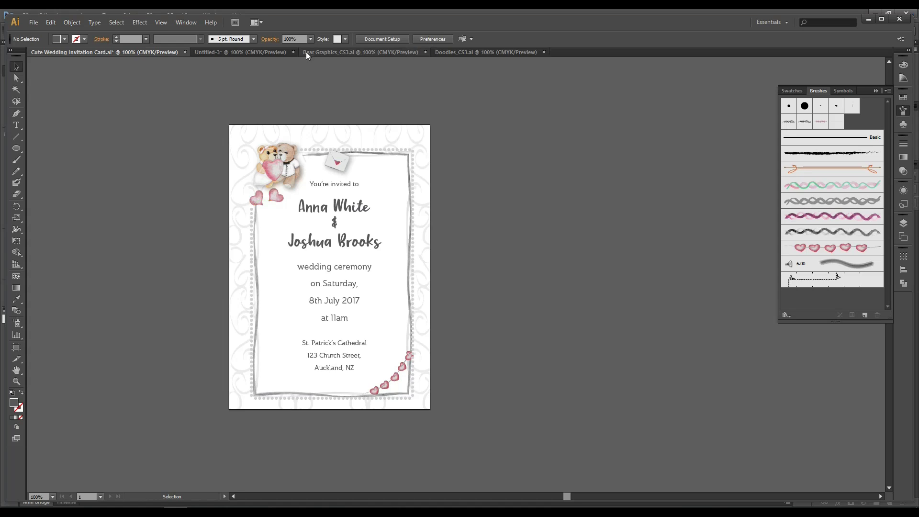
left_click(265, 52)
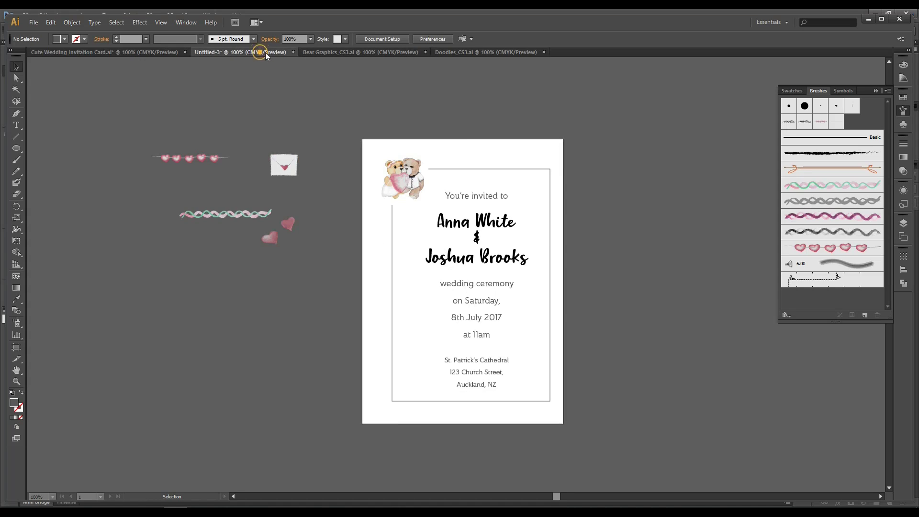
Drag the wavy pink-green ribbon into the Brushes panel and make it a new Art Brush.
left_click(217, 214)
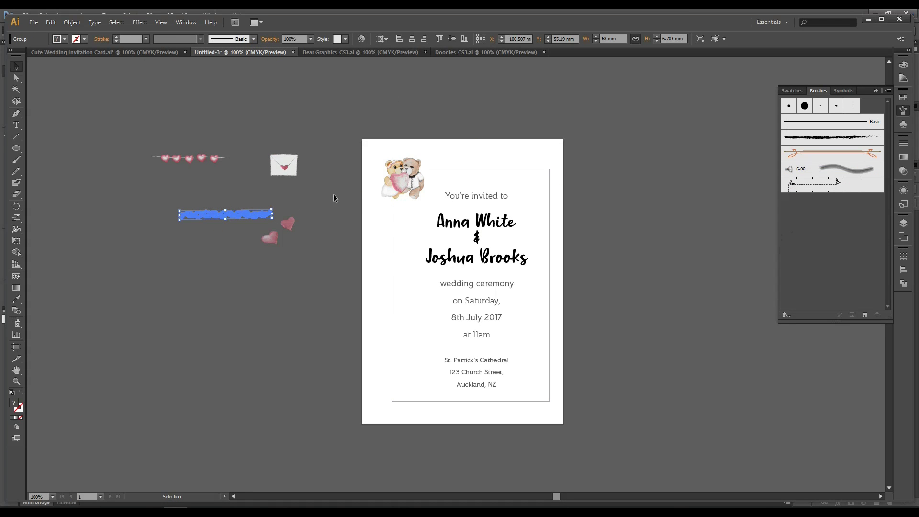
left_click(198, 191)
left_click(210, 214)
left_click(233, 196)
left_click(231, 211)
mouse_move(231, 212)
left_mouse_down()
mouse_move(334, 234)
mouse_move(768, 239)
mouse_move(857, 207)
left_mouse_up()
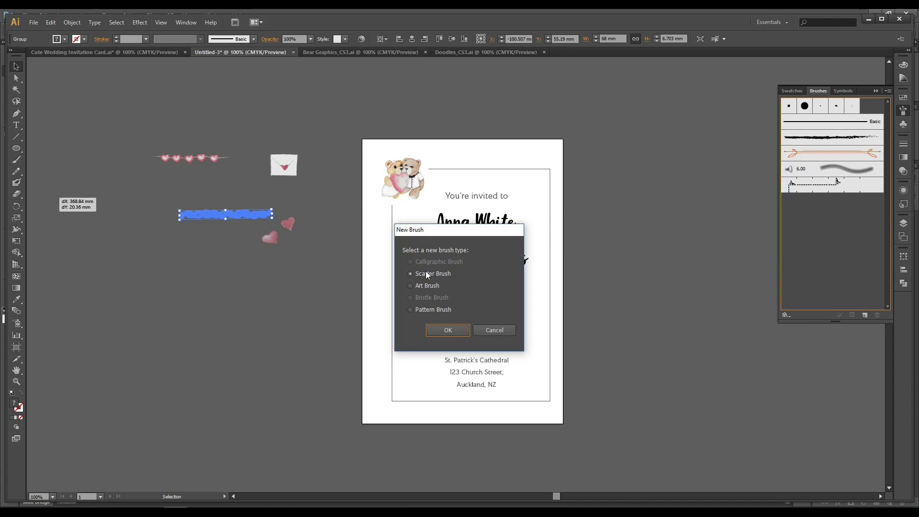
left_click(419, 287)
left_click(448, 330)
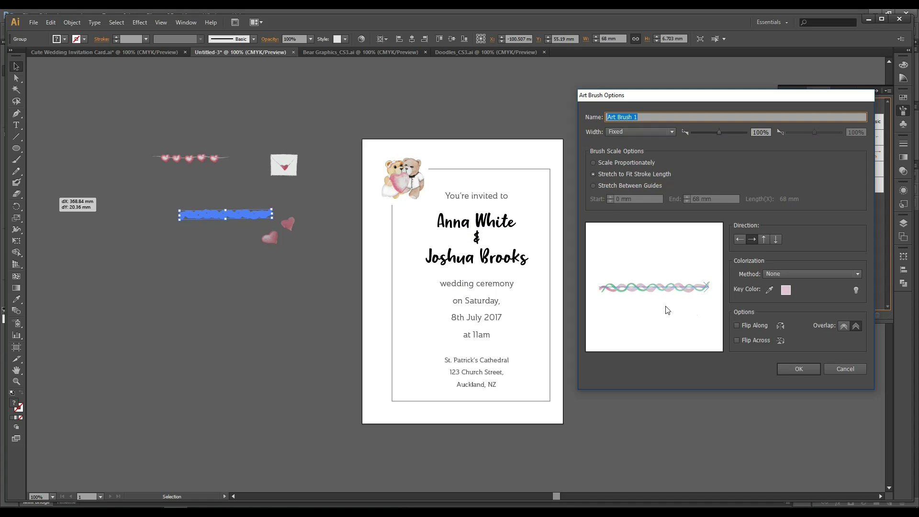
Save Art Brush 1 and apply it to the card's border frame.
left_click(790, 368)
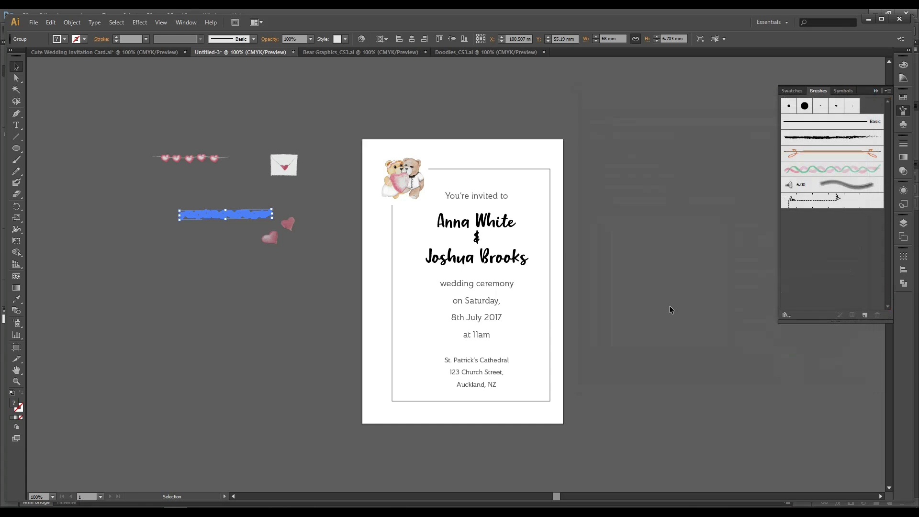
left_click(623, 242)
left_click(516, 169)
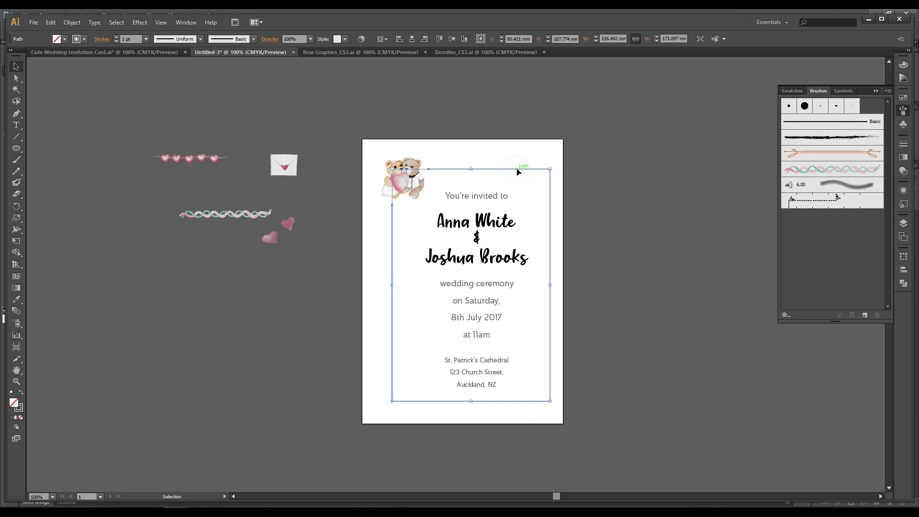
left_click(835, 178)
left_click(702, 175)
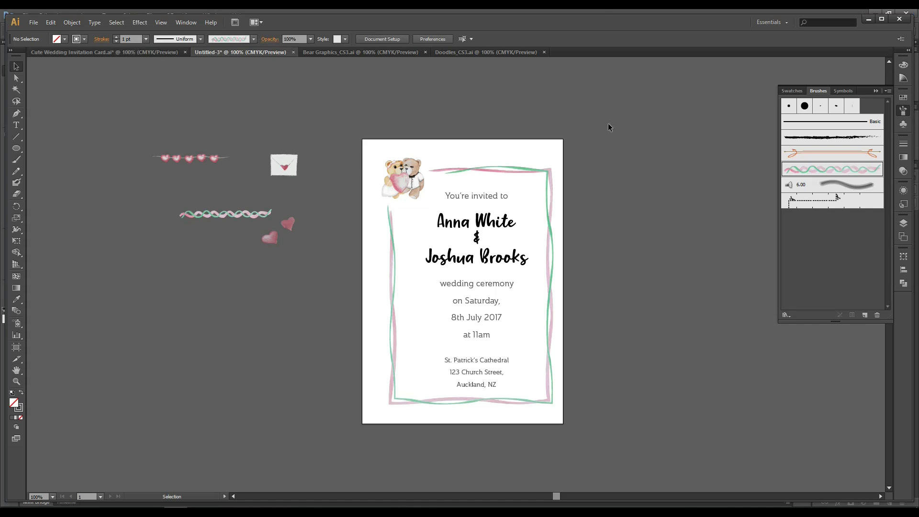
Convert the brushed frame to grayscale via Edit Colors and shift the text slightly left.
left_click(524, 168)
left_click(615, 139)
left_click(523, 172)
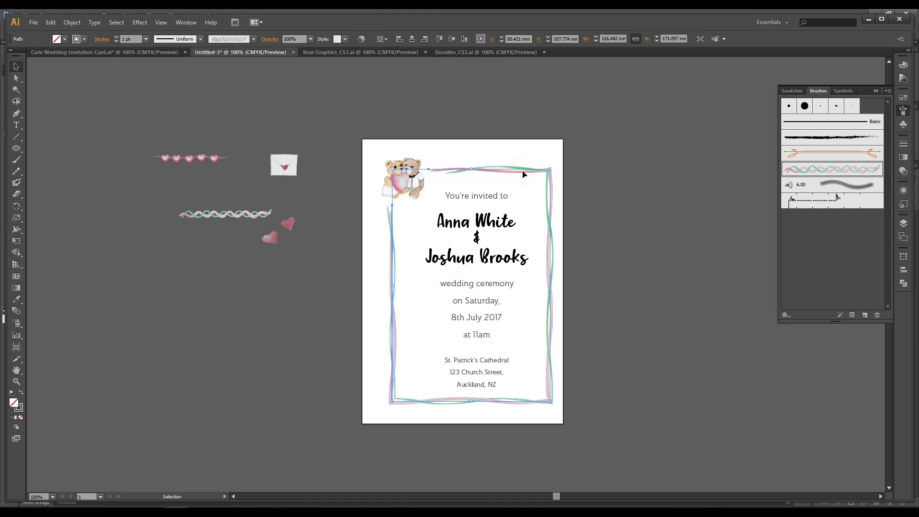
left_click(631, 153)
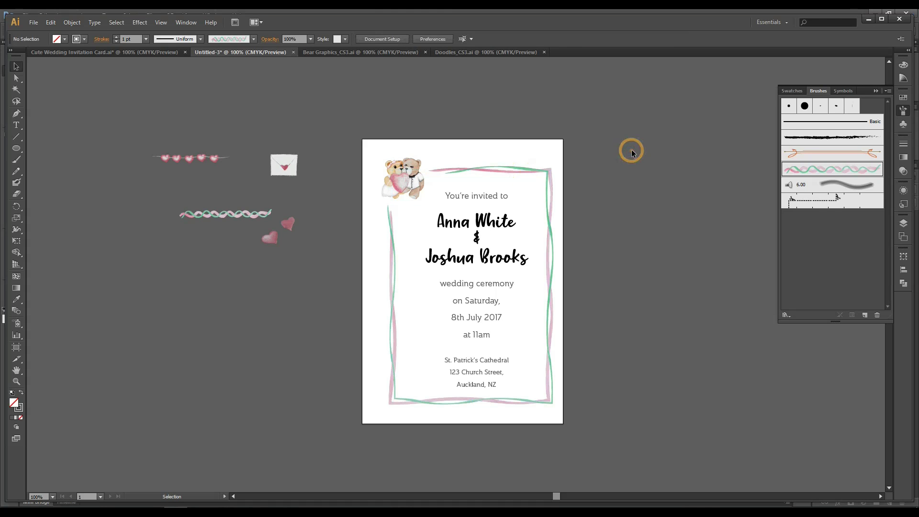
left_click(524, 175)
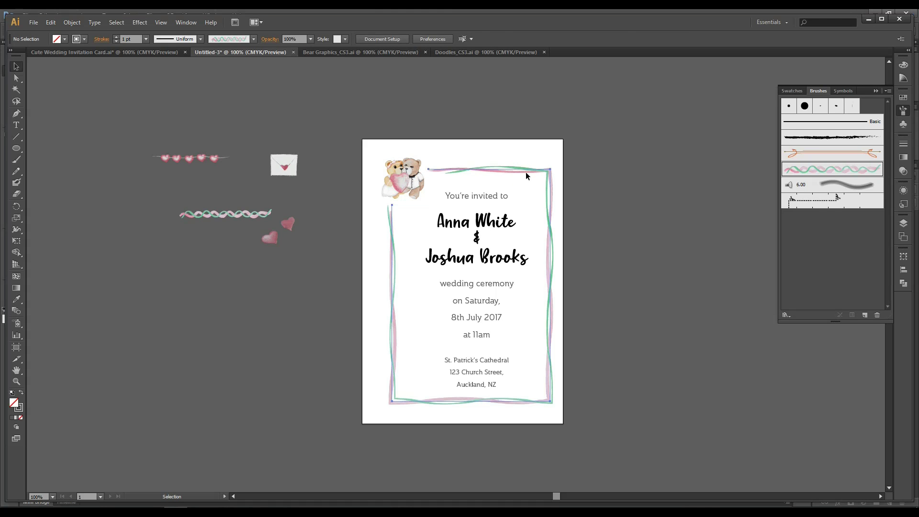
left_click(71, 22)
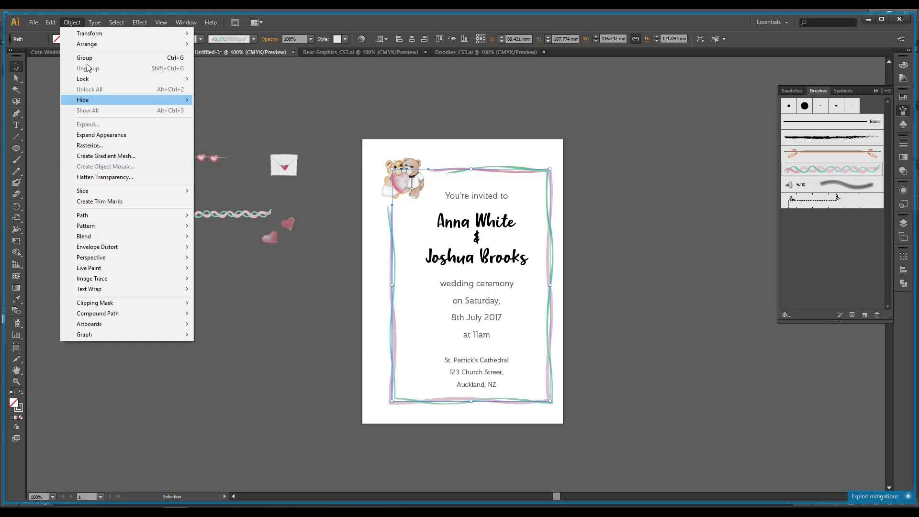
mouse_move(53, 26)
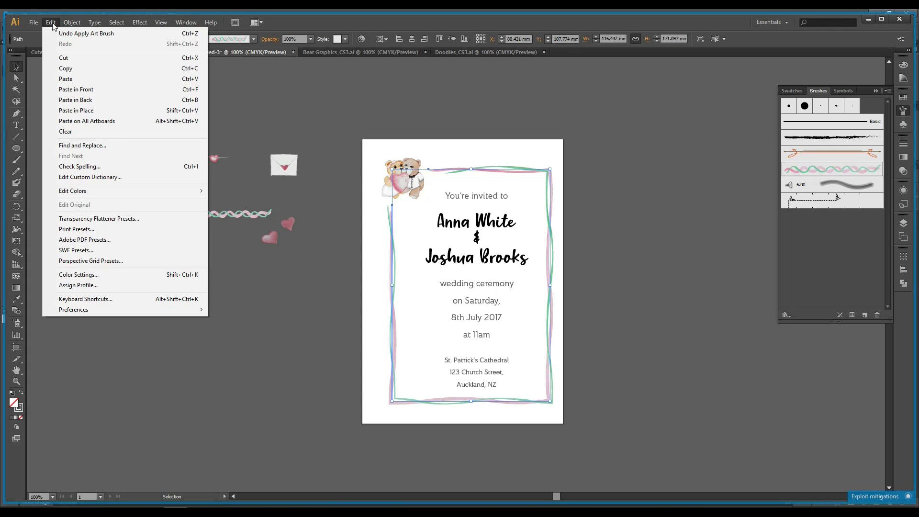
mouse_move(81, 193)
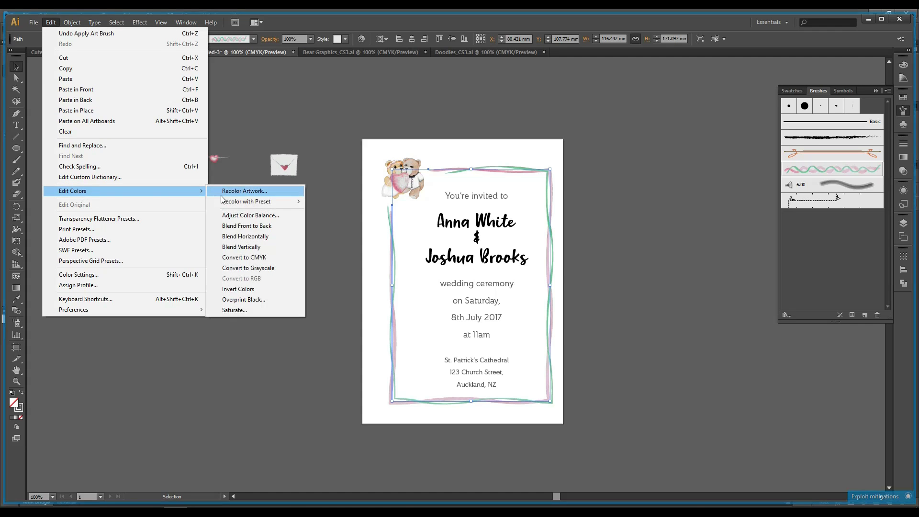
left_click(248, 269)
left_click(675, 254)
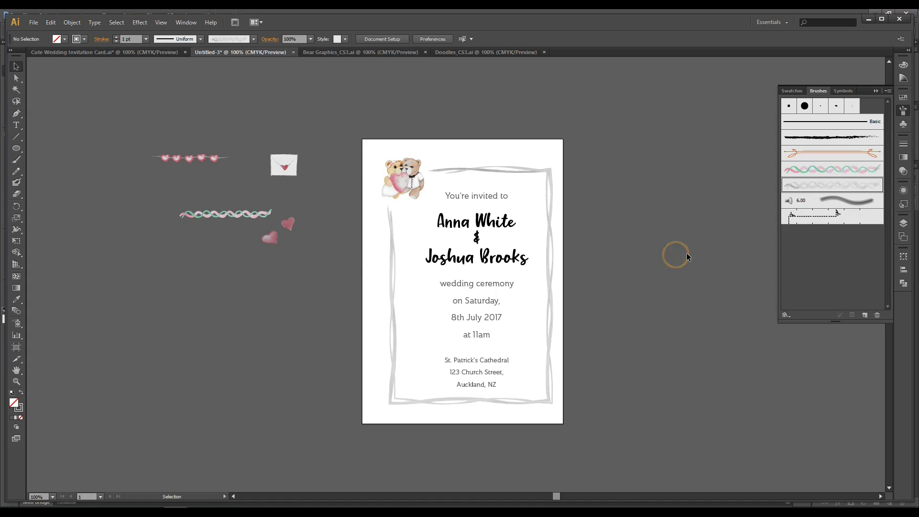
left_click_drag(485, 196, 480, 196)
Drop the text about 5 mm left and place the two pink hearts below the bears, tilting one.
left_click(620, 194)
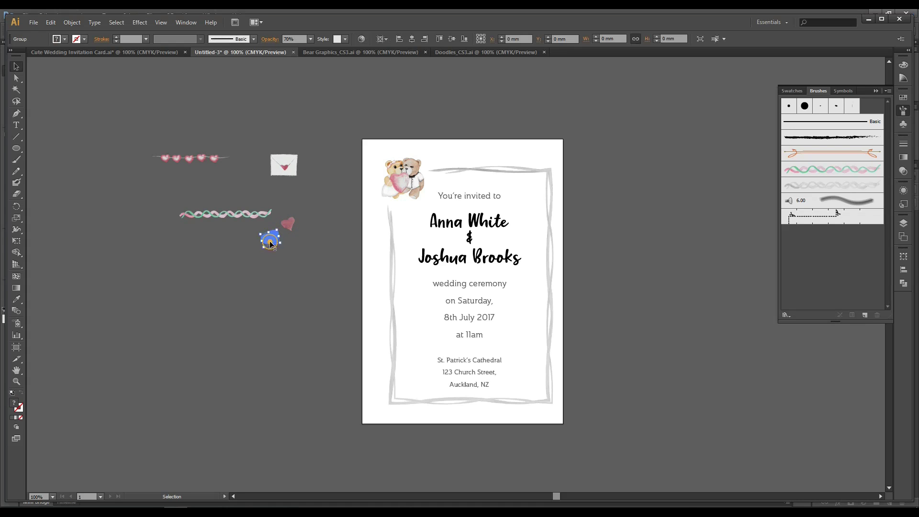
left_click_drag(271, 243, 391, 212)
mouse_move(286, 223)
left_mouse_down()
mouse_move(426, 201)
mouse_move(427, 215)
mouse_move(413, 206)
left_mouse_up()
left_click(652, 207)
Send the grey frame to the back behind the bears and nudge the hearts slightly down.
left_click(392, 207)
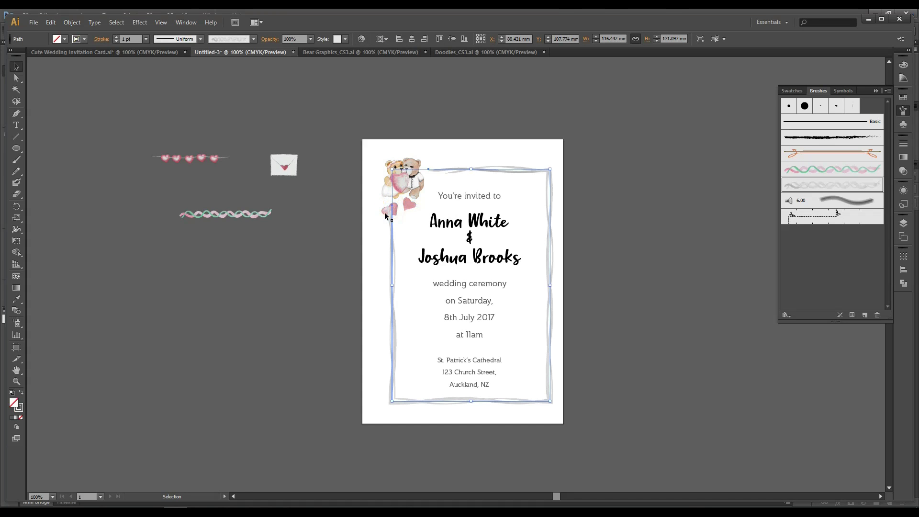
left_click(72, 23)
mouse_move(95, 44)
left_click(226, 76)
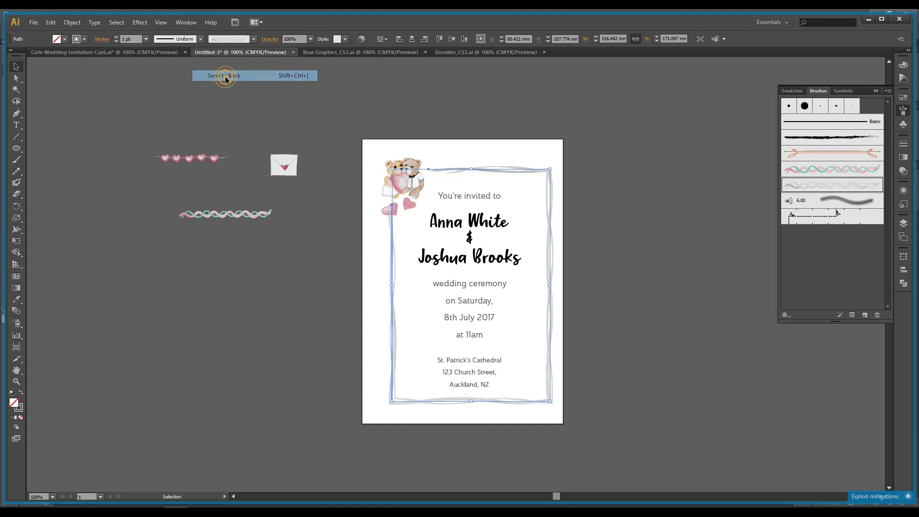
left_click(692, 261)
left_click(393, 209)
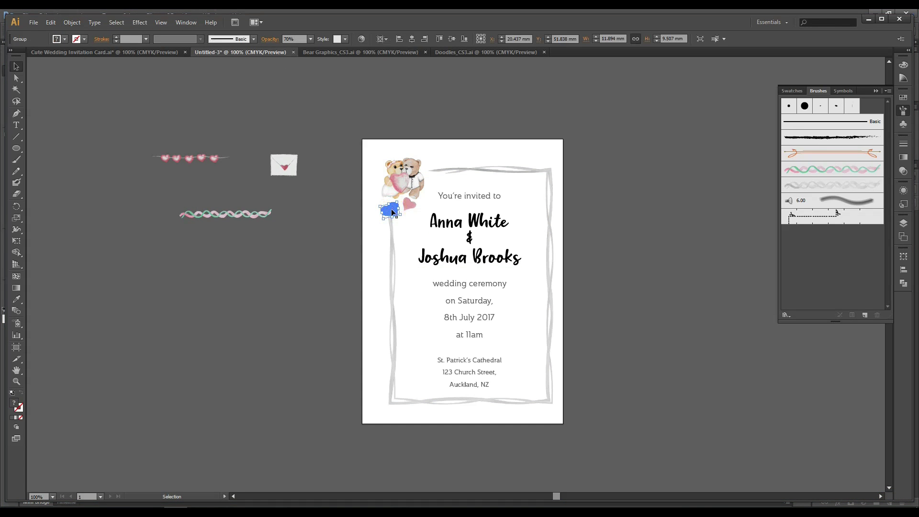
key("Down")
key("Down")
key("Down")
key("Down")
left_click(675, 209)
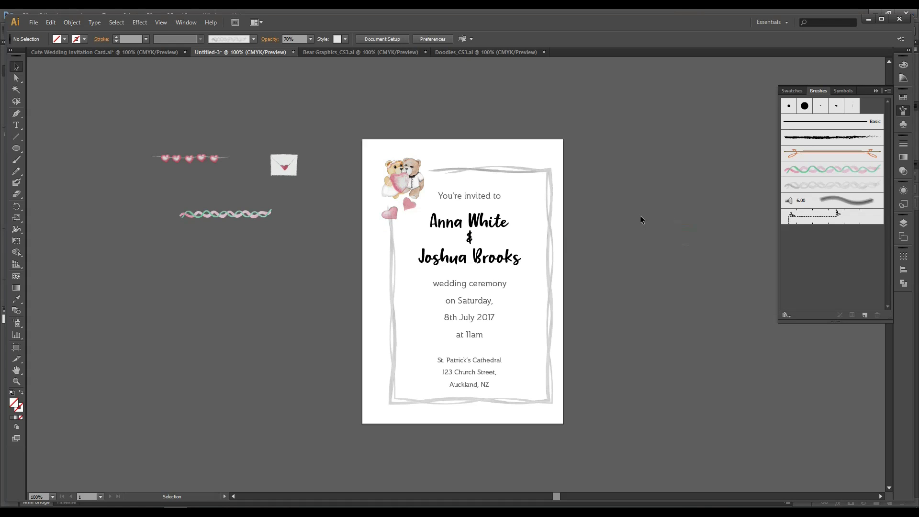
Place the envelope on the card's top border and move the string of hearts down-right.
left_click(289, 152)
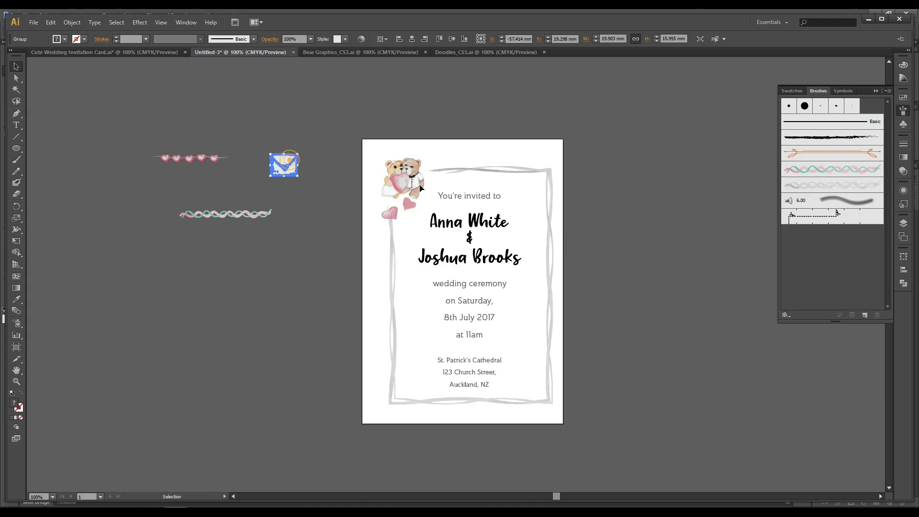
left_click_drag(287, 164, 479, 178)
left_click(607, 194)
left_click(599, 194)
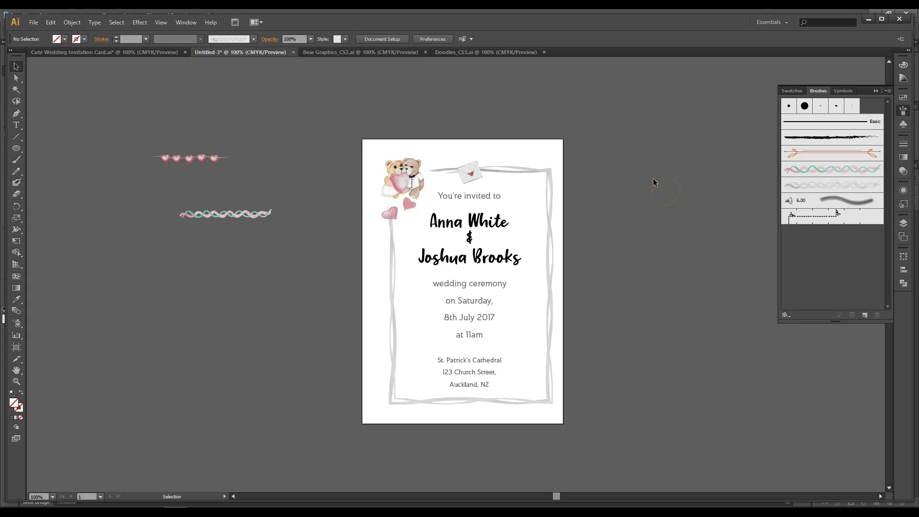
left_click_drag(203, 156, 271, 190)
left_click(280, 200)
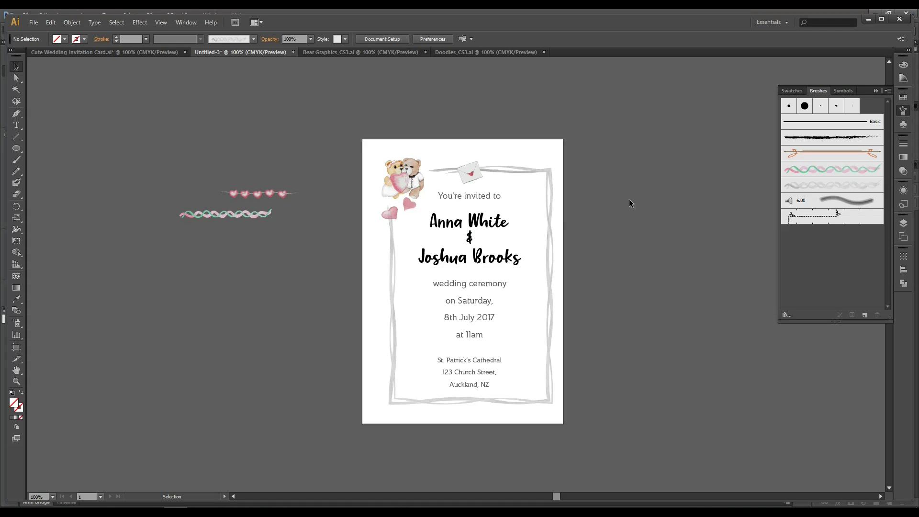
Marquee-select the bears, envelope, hearts, frame and text and shift them slightly left together.
left_click_drag(378, 147, 577, 420)
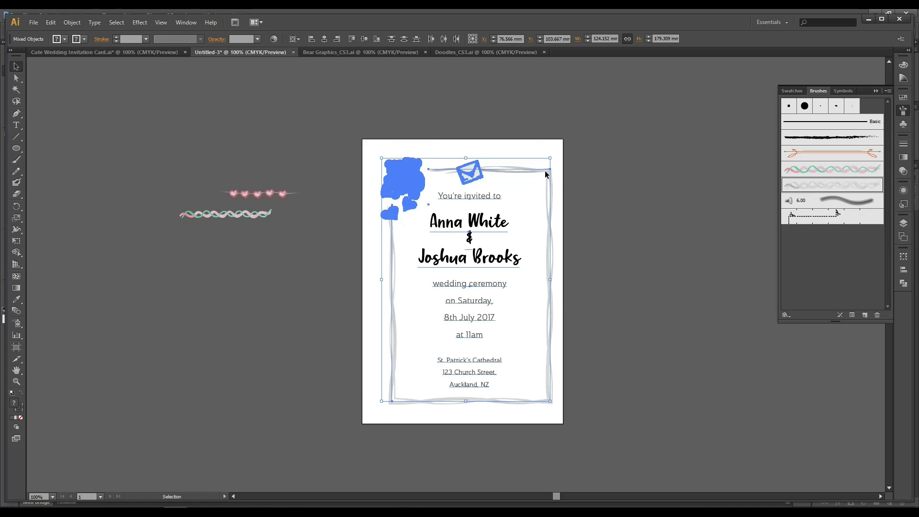
left_click_drag(545, 171, 541, 173)
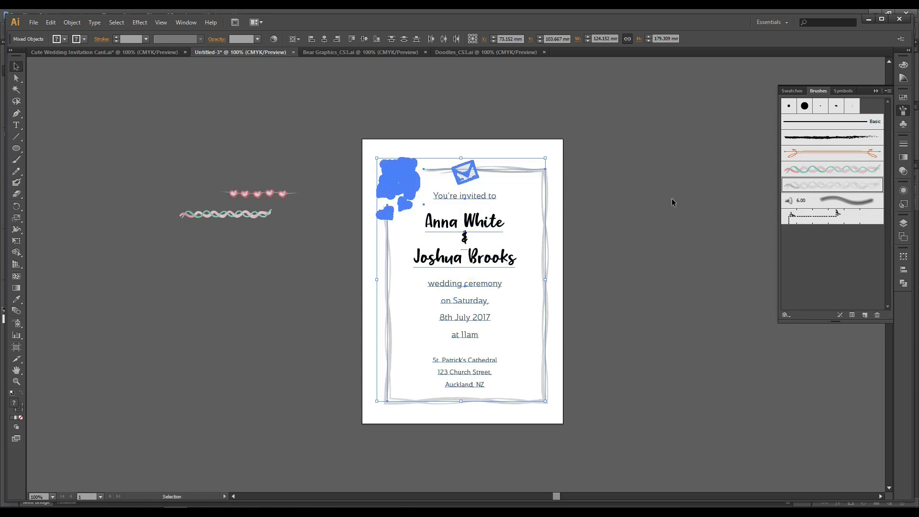
left_click(667, 203)
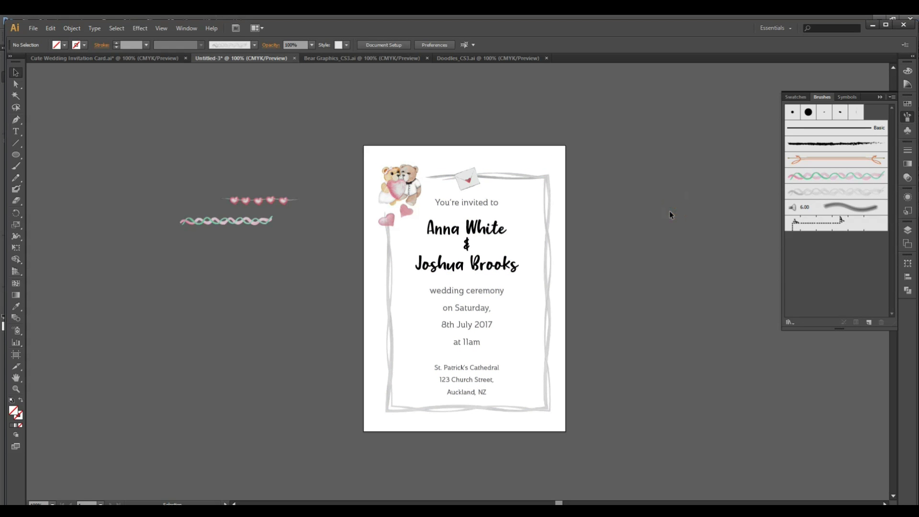